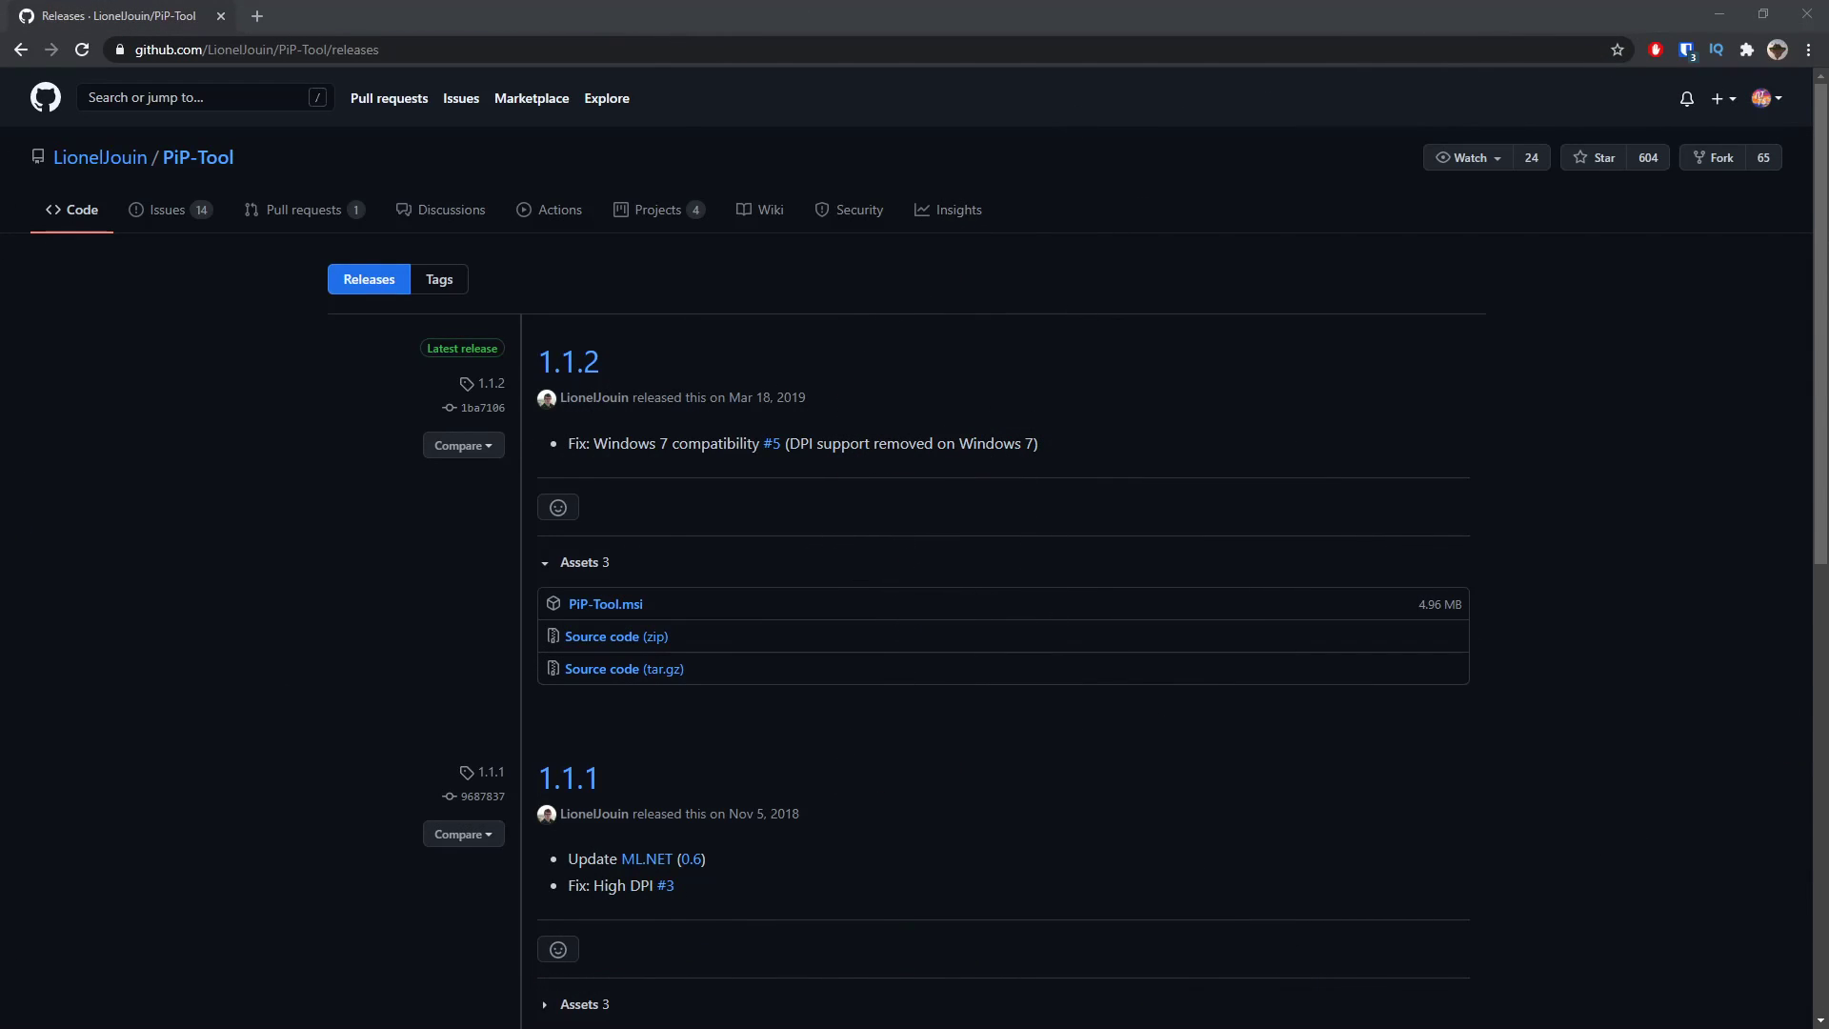
Download PiP-Tool.msi from the 1.1.2 release assets and highlight its Mar 18, 2019 date
left_click(585, 610)
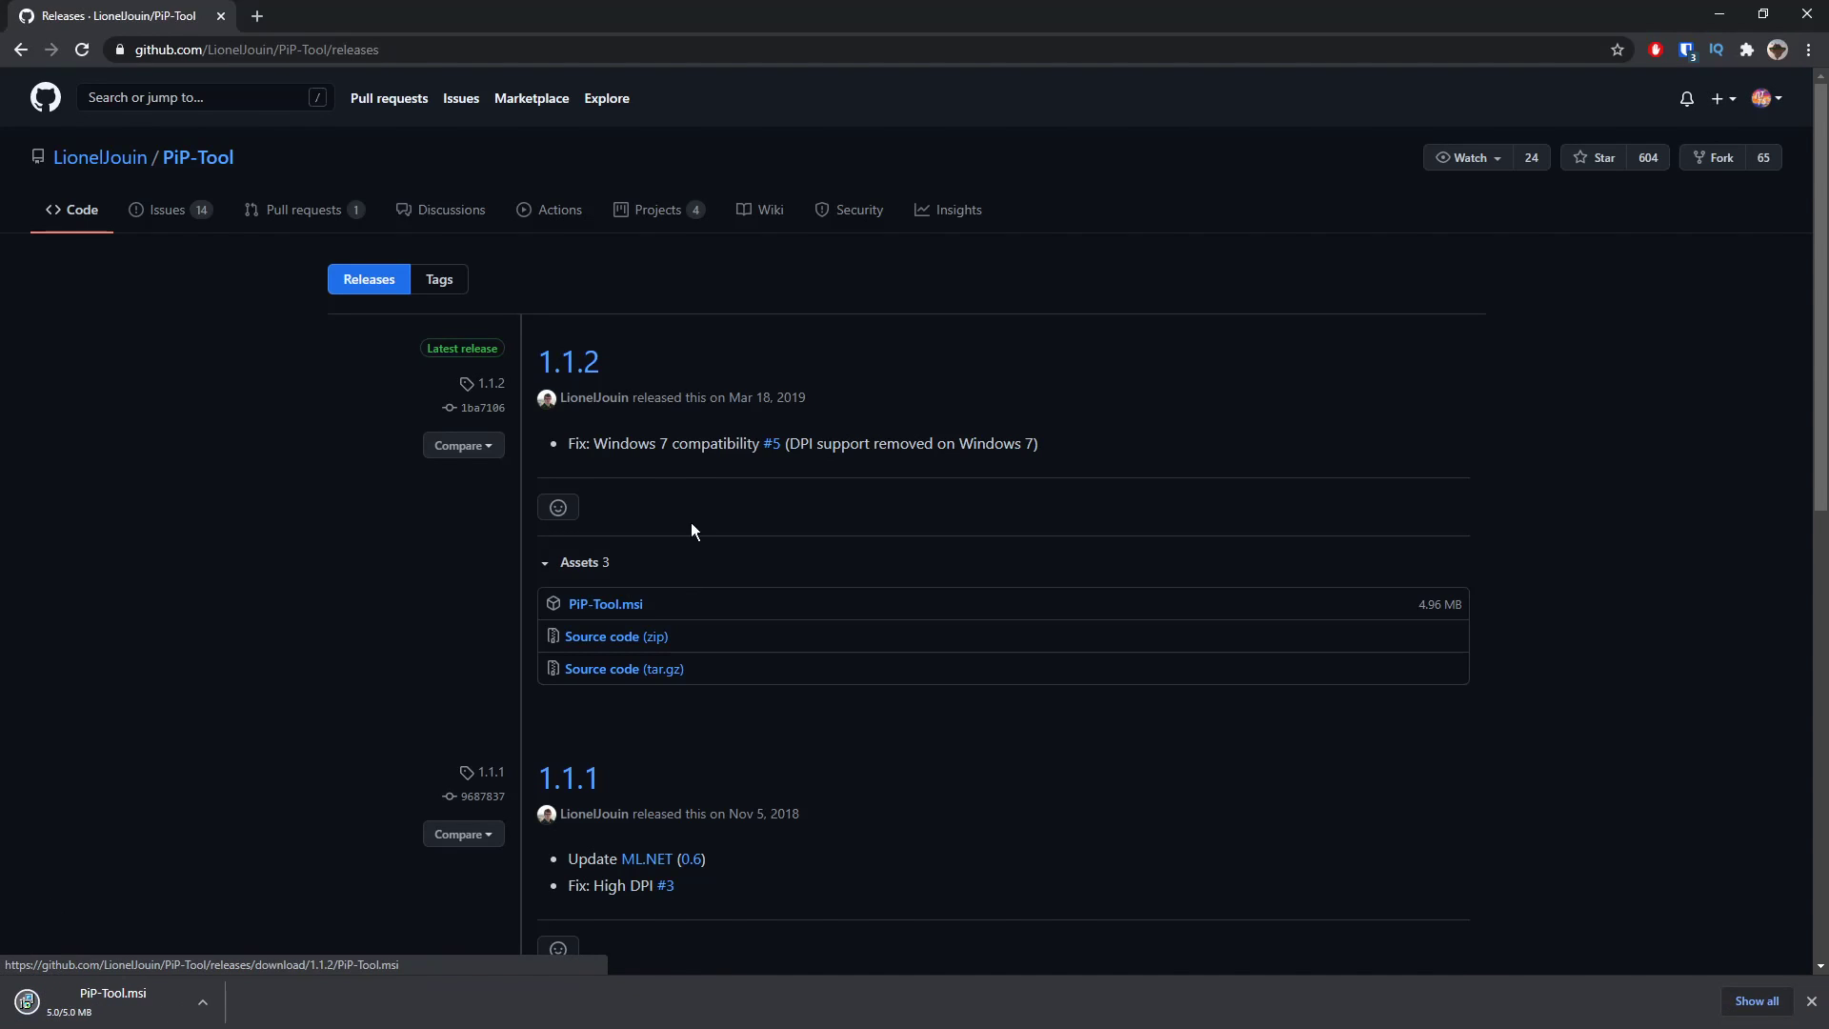
left_click_drag(817, 398, 729, 398)
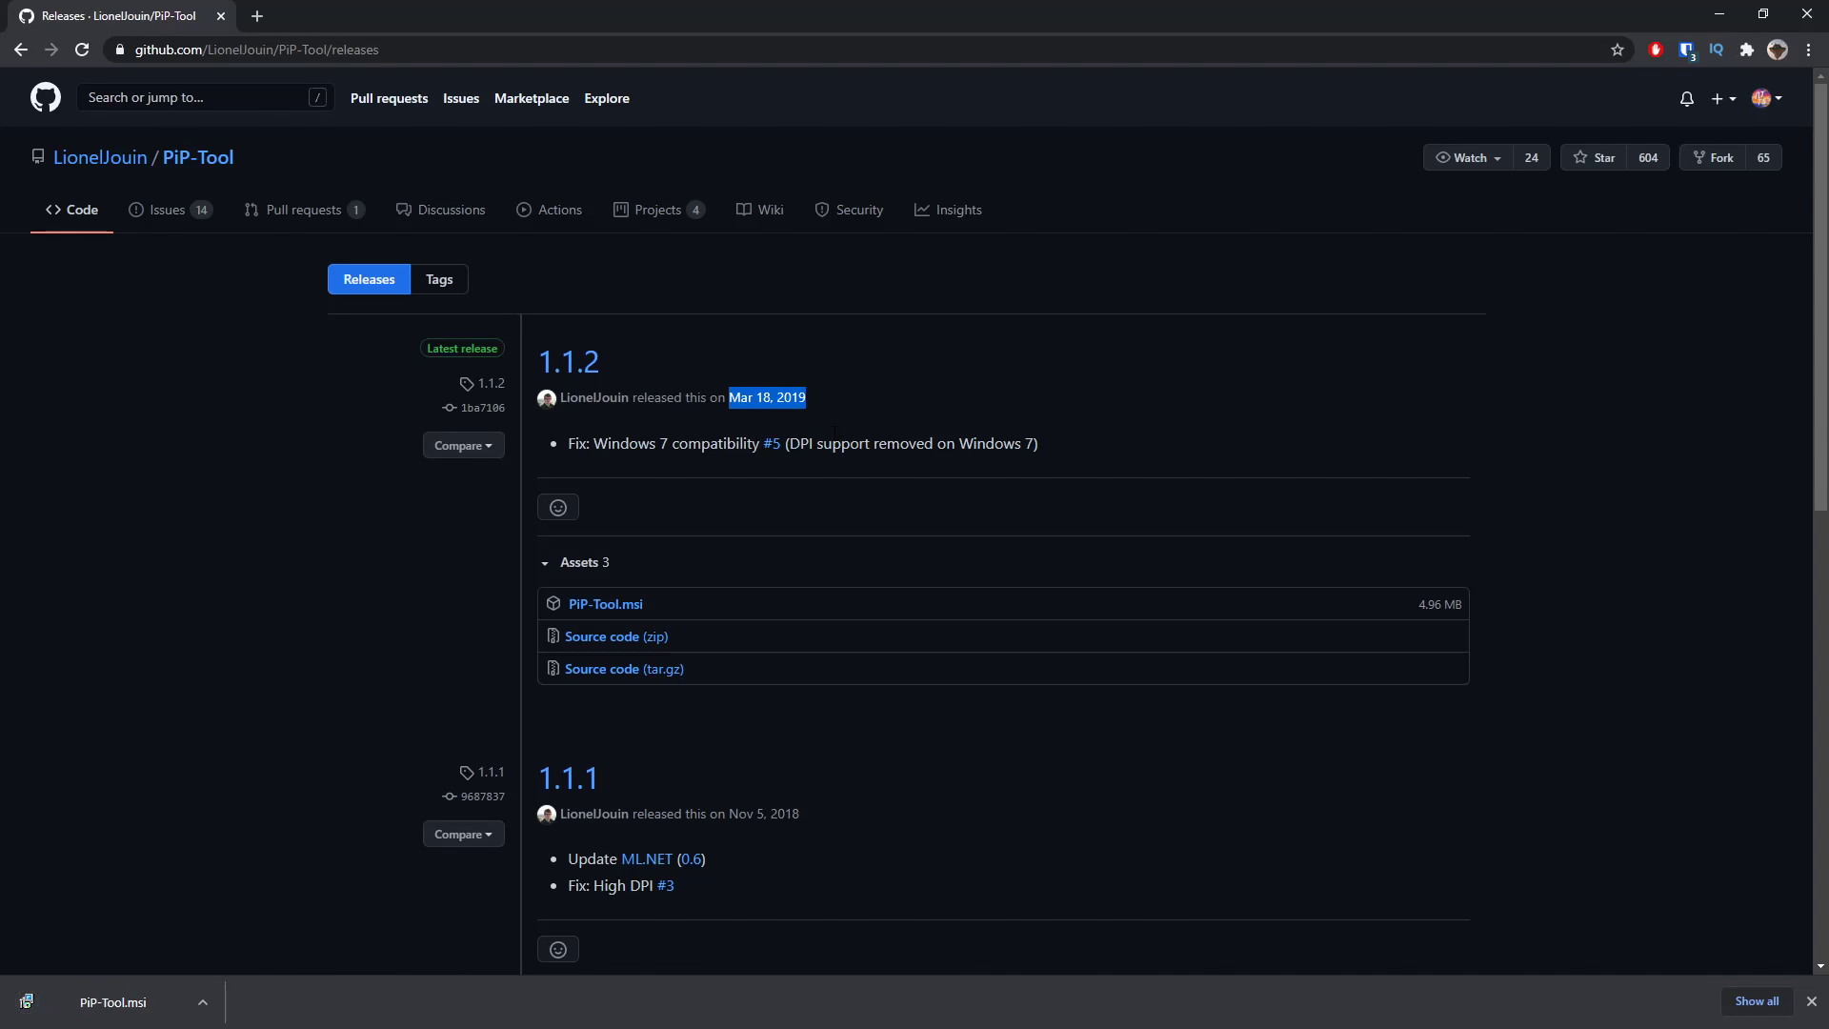
Run PiP-Tool.msi, install it to C:\Program Files (x86)\PiP-Tool\, and close the finished wizard
left_click(119, 1001)
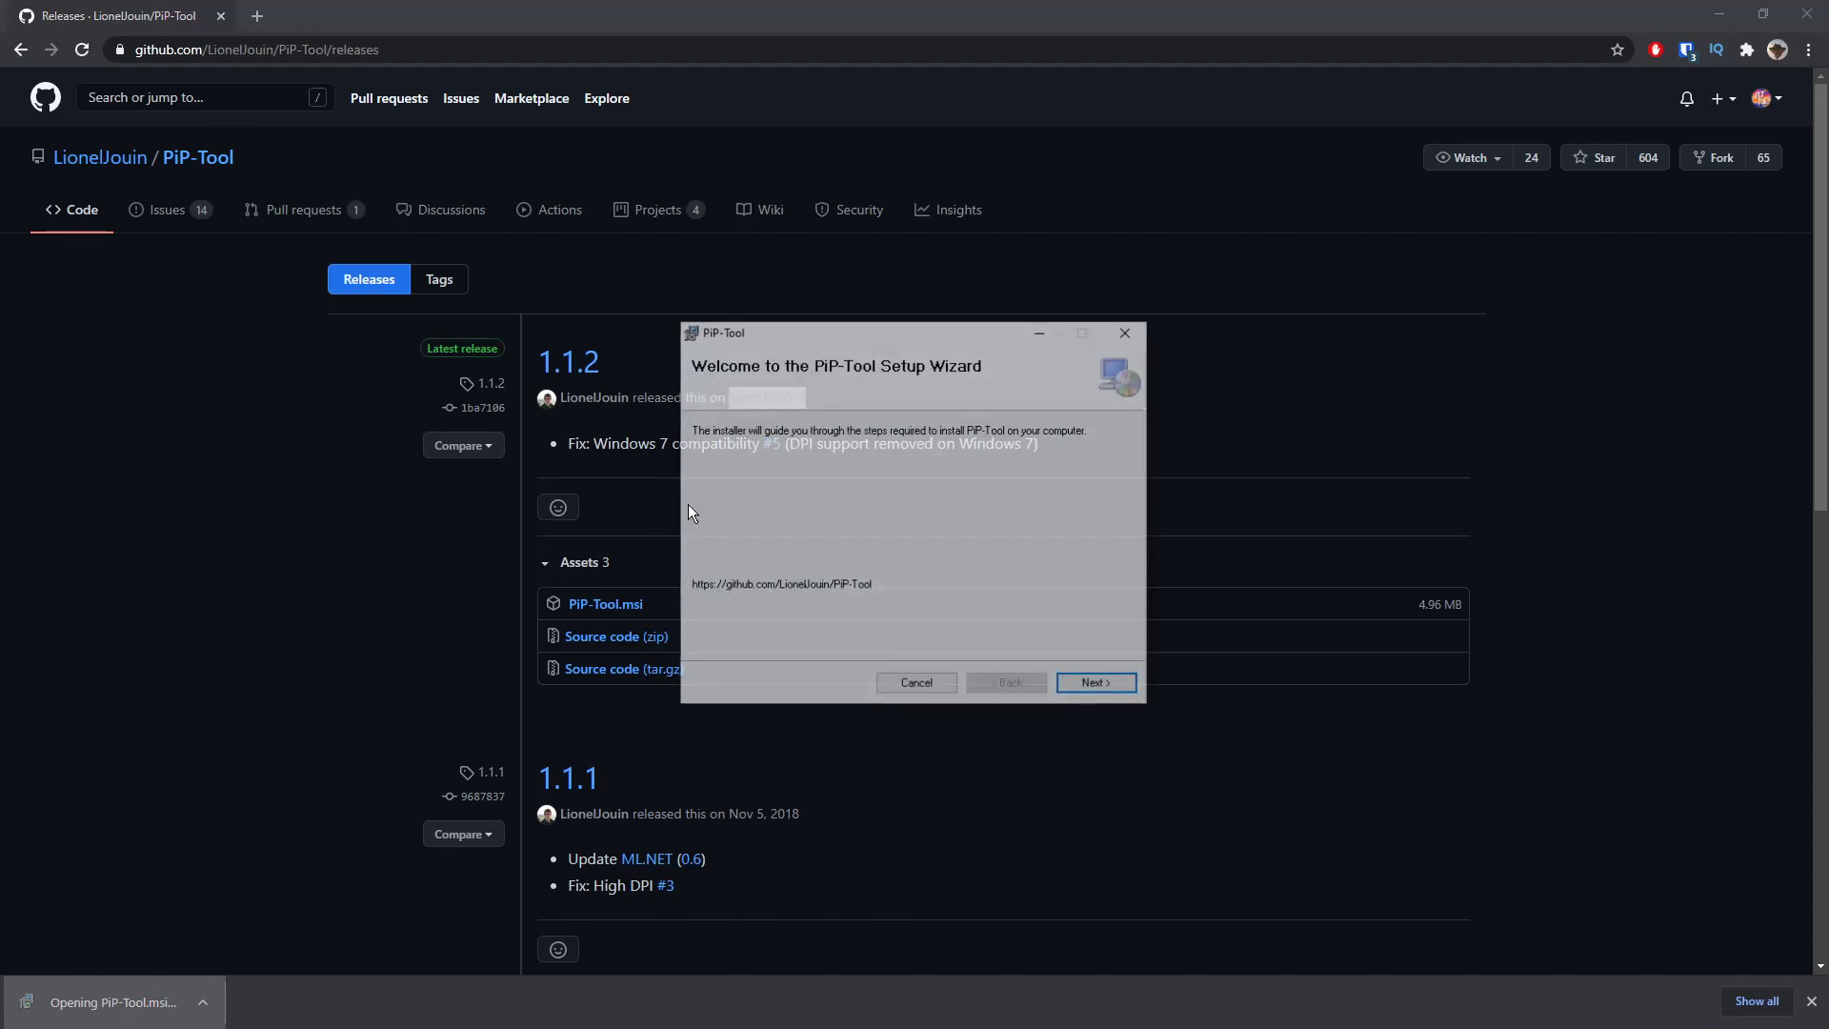
left_click(1093, 686)
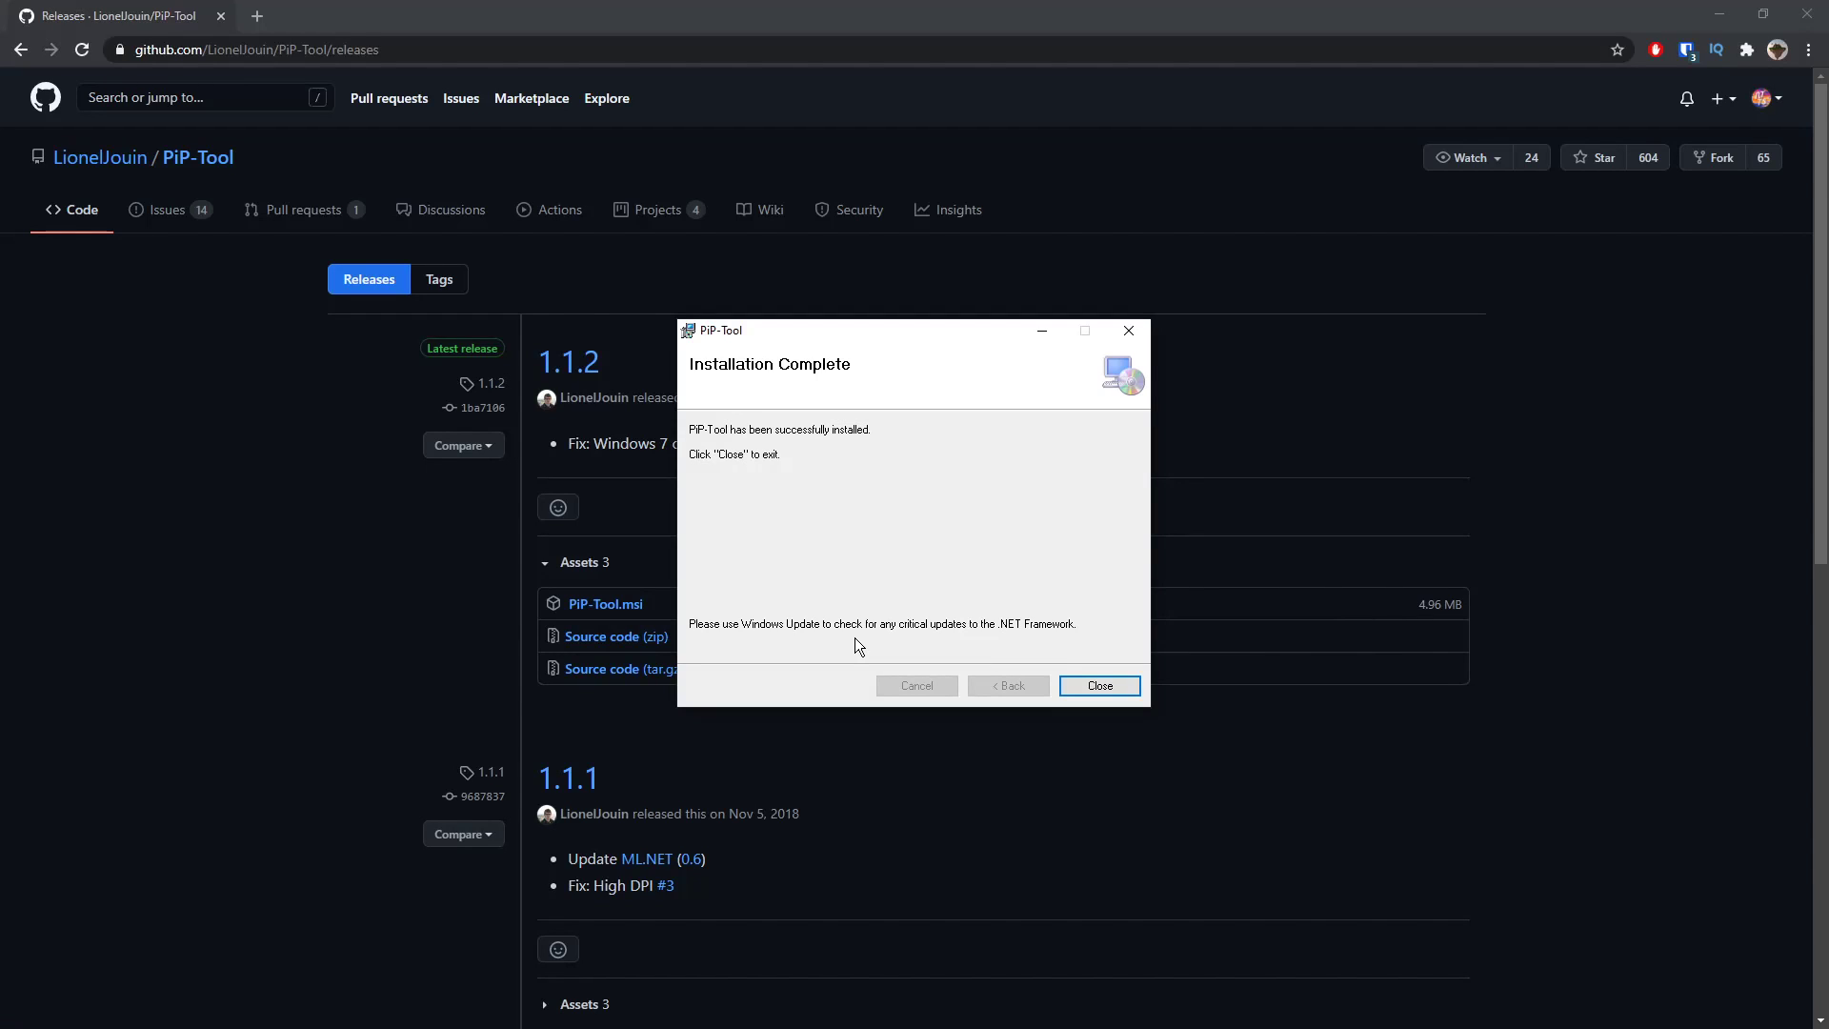
left_click(1100, 687)
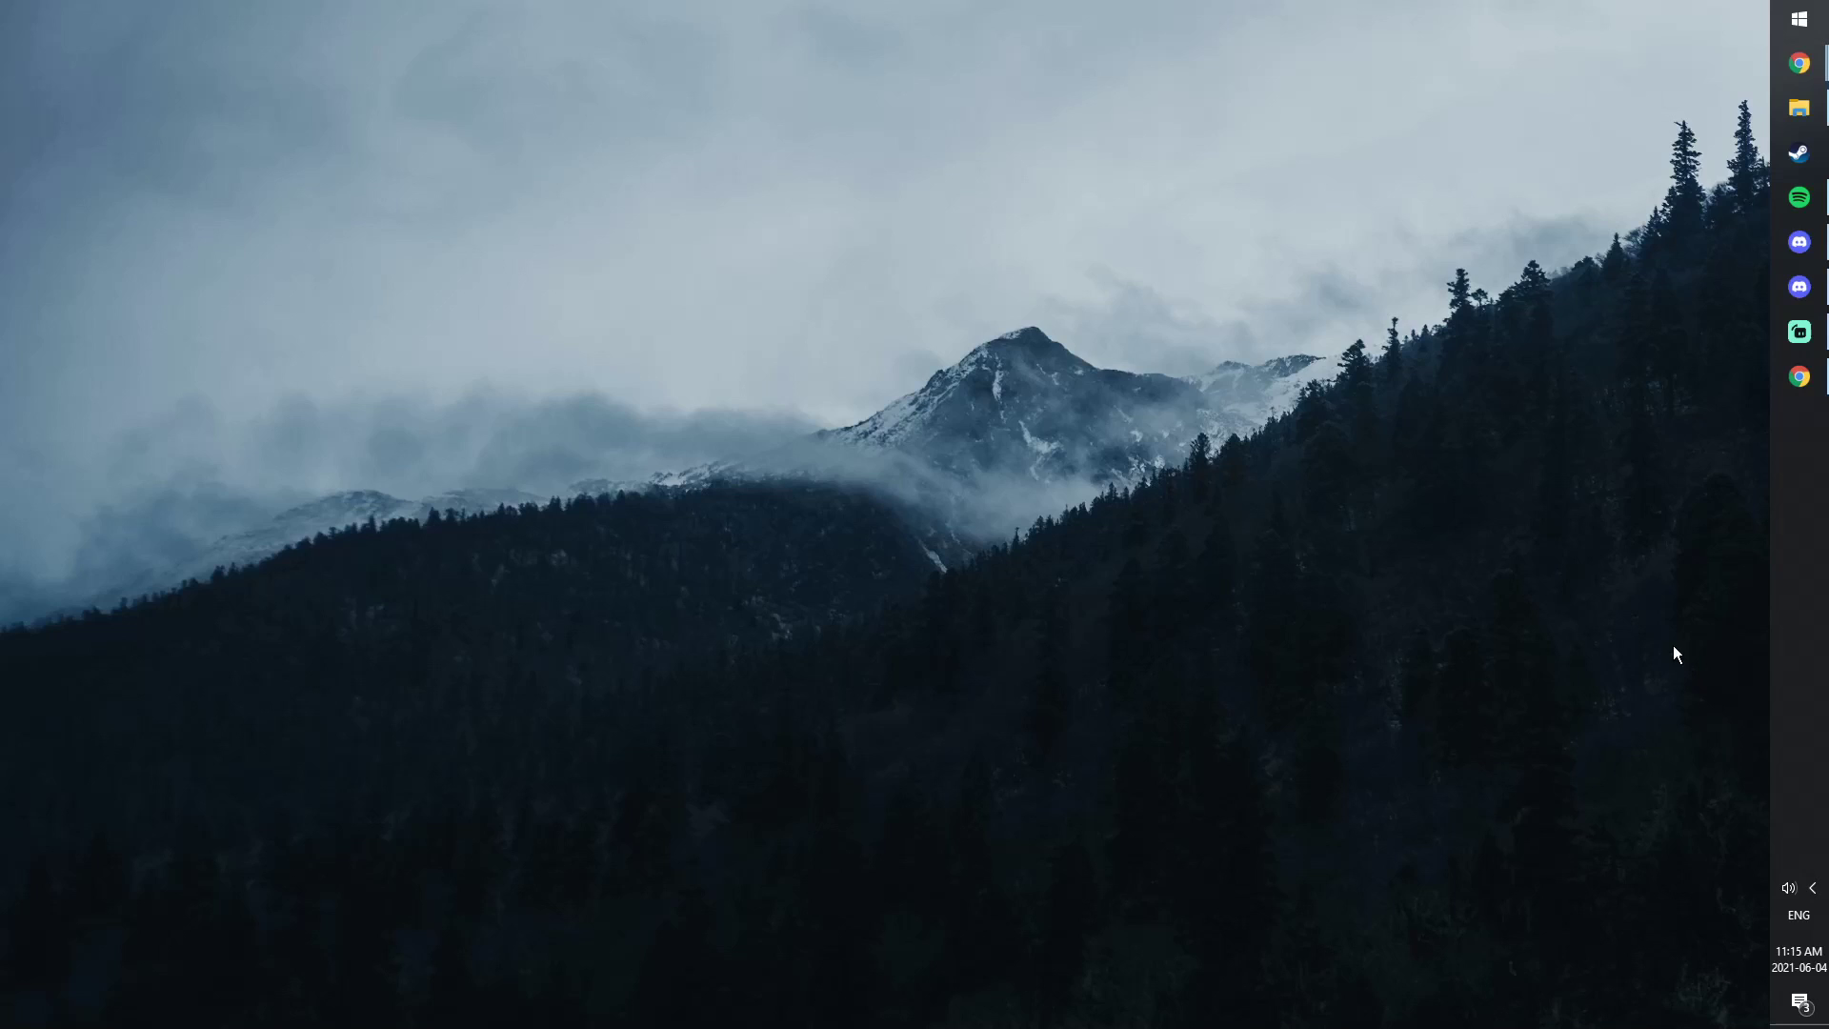
Bring the YouTube Chrome window forward, then search Start for 'pip-tool' and launch it
mouse_move(1793, 75)
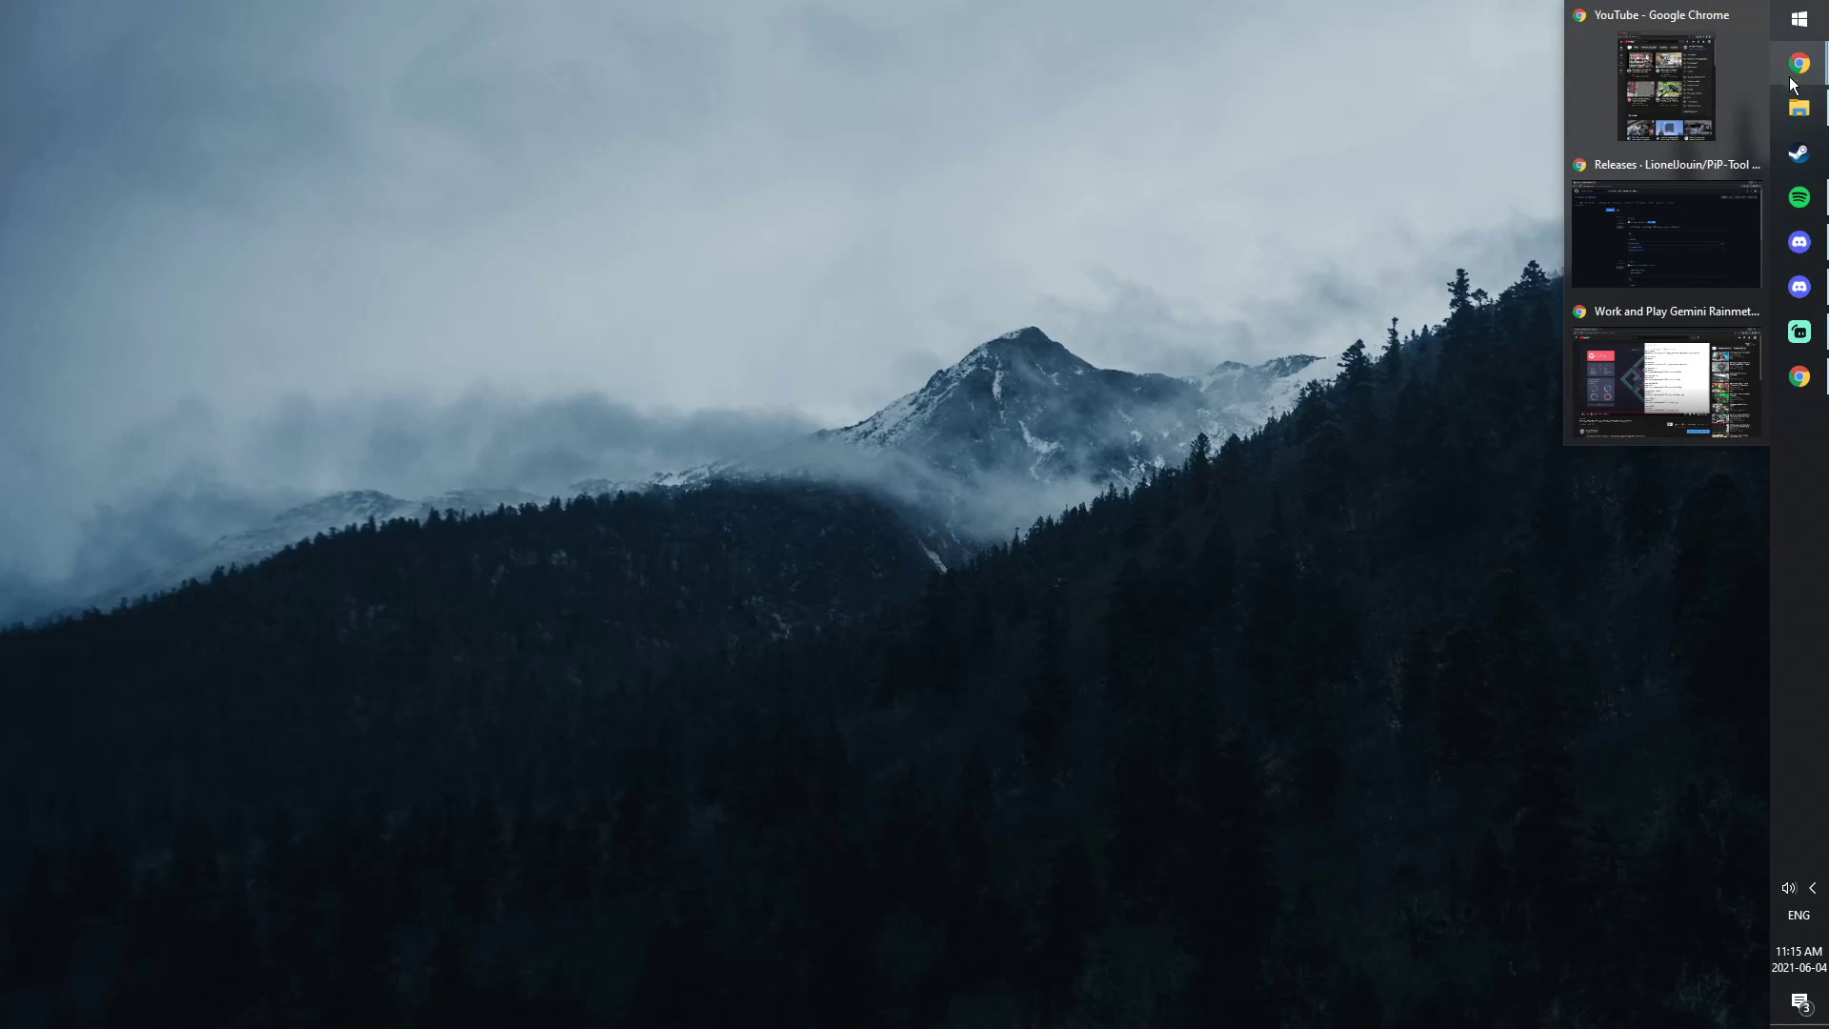
left_click(1662, 395)
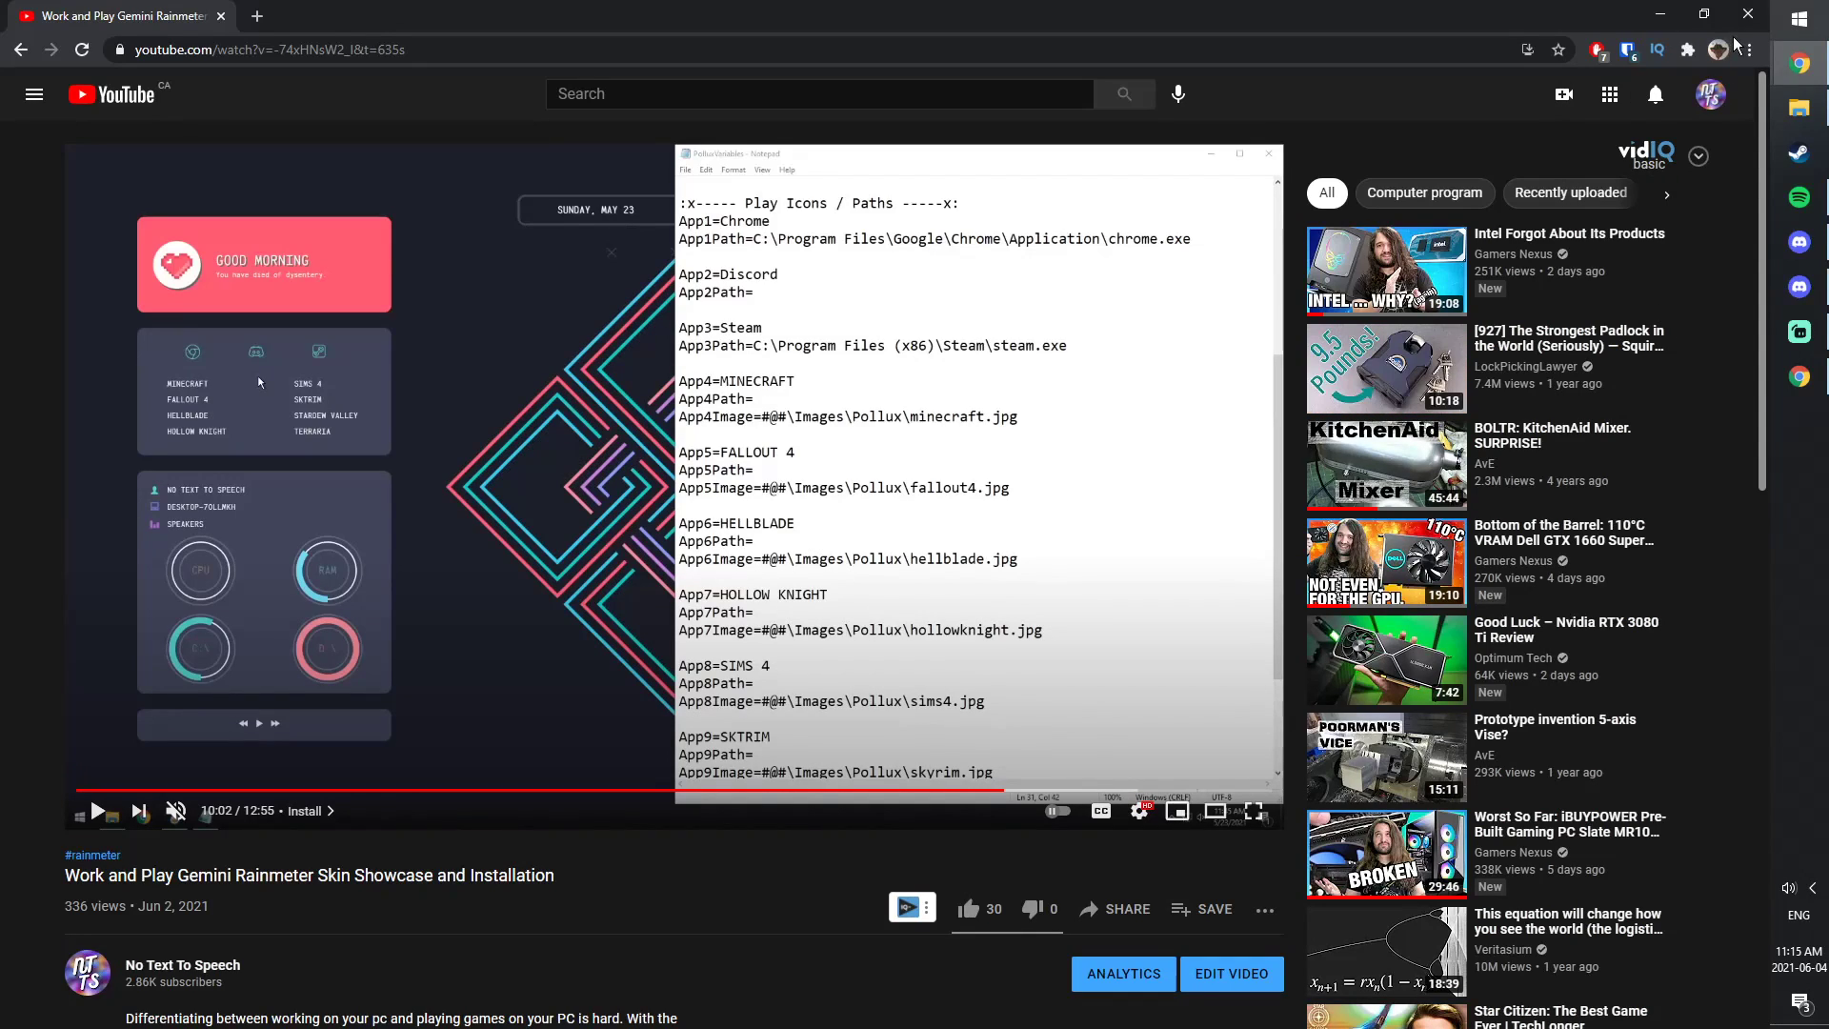
left_click(1803, 23)
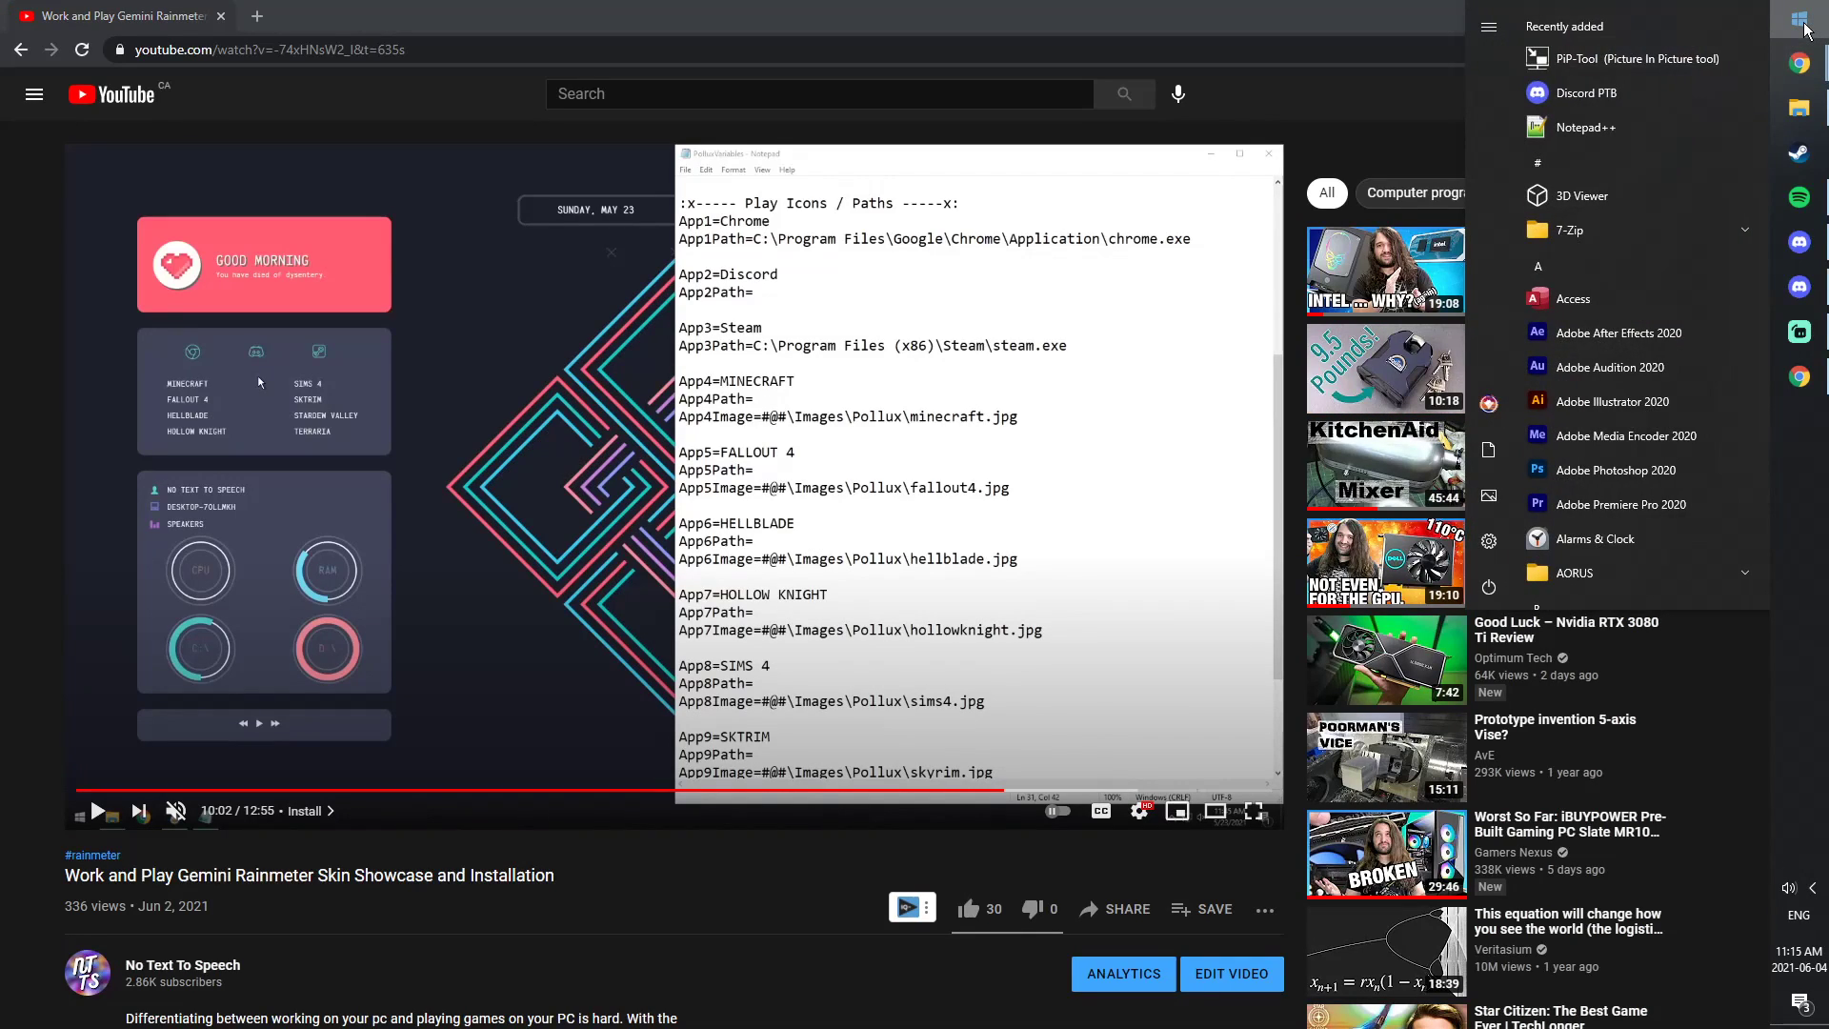
left_click(1612, 74)
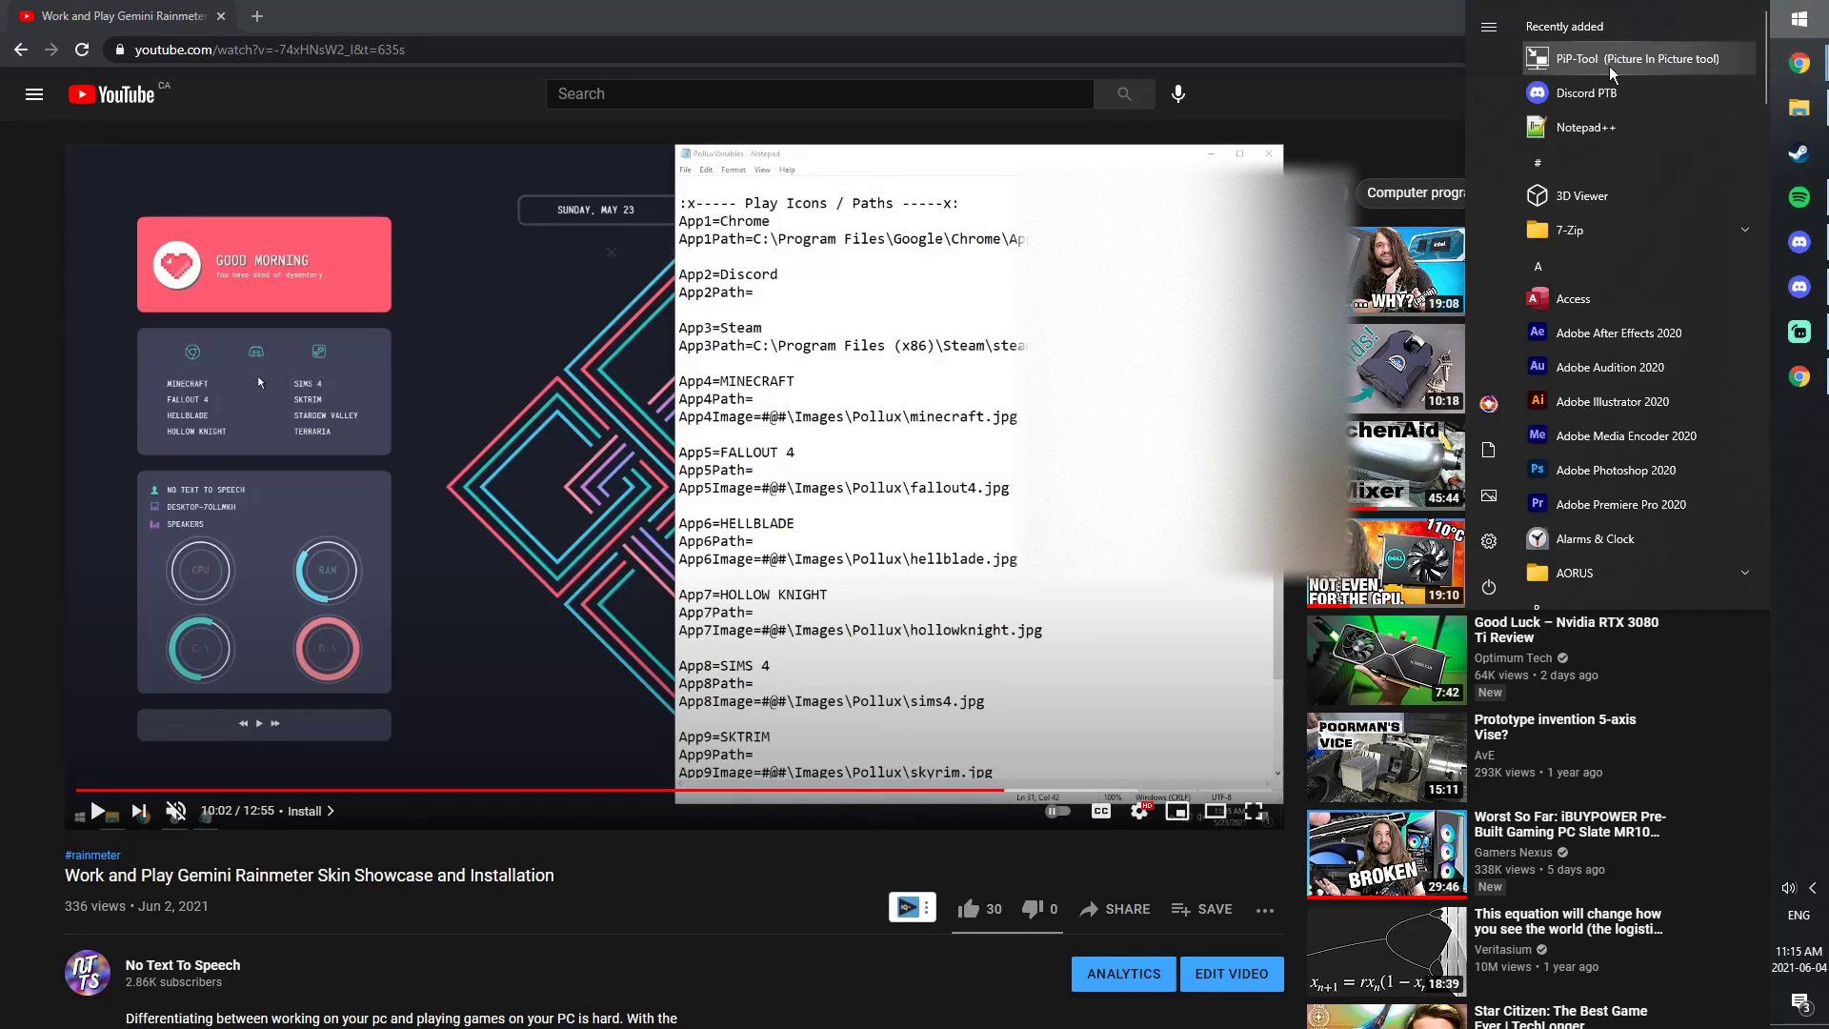
type("pip-tool")
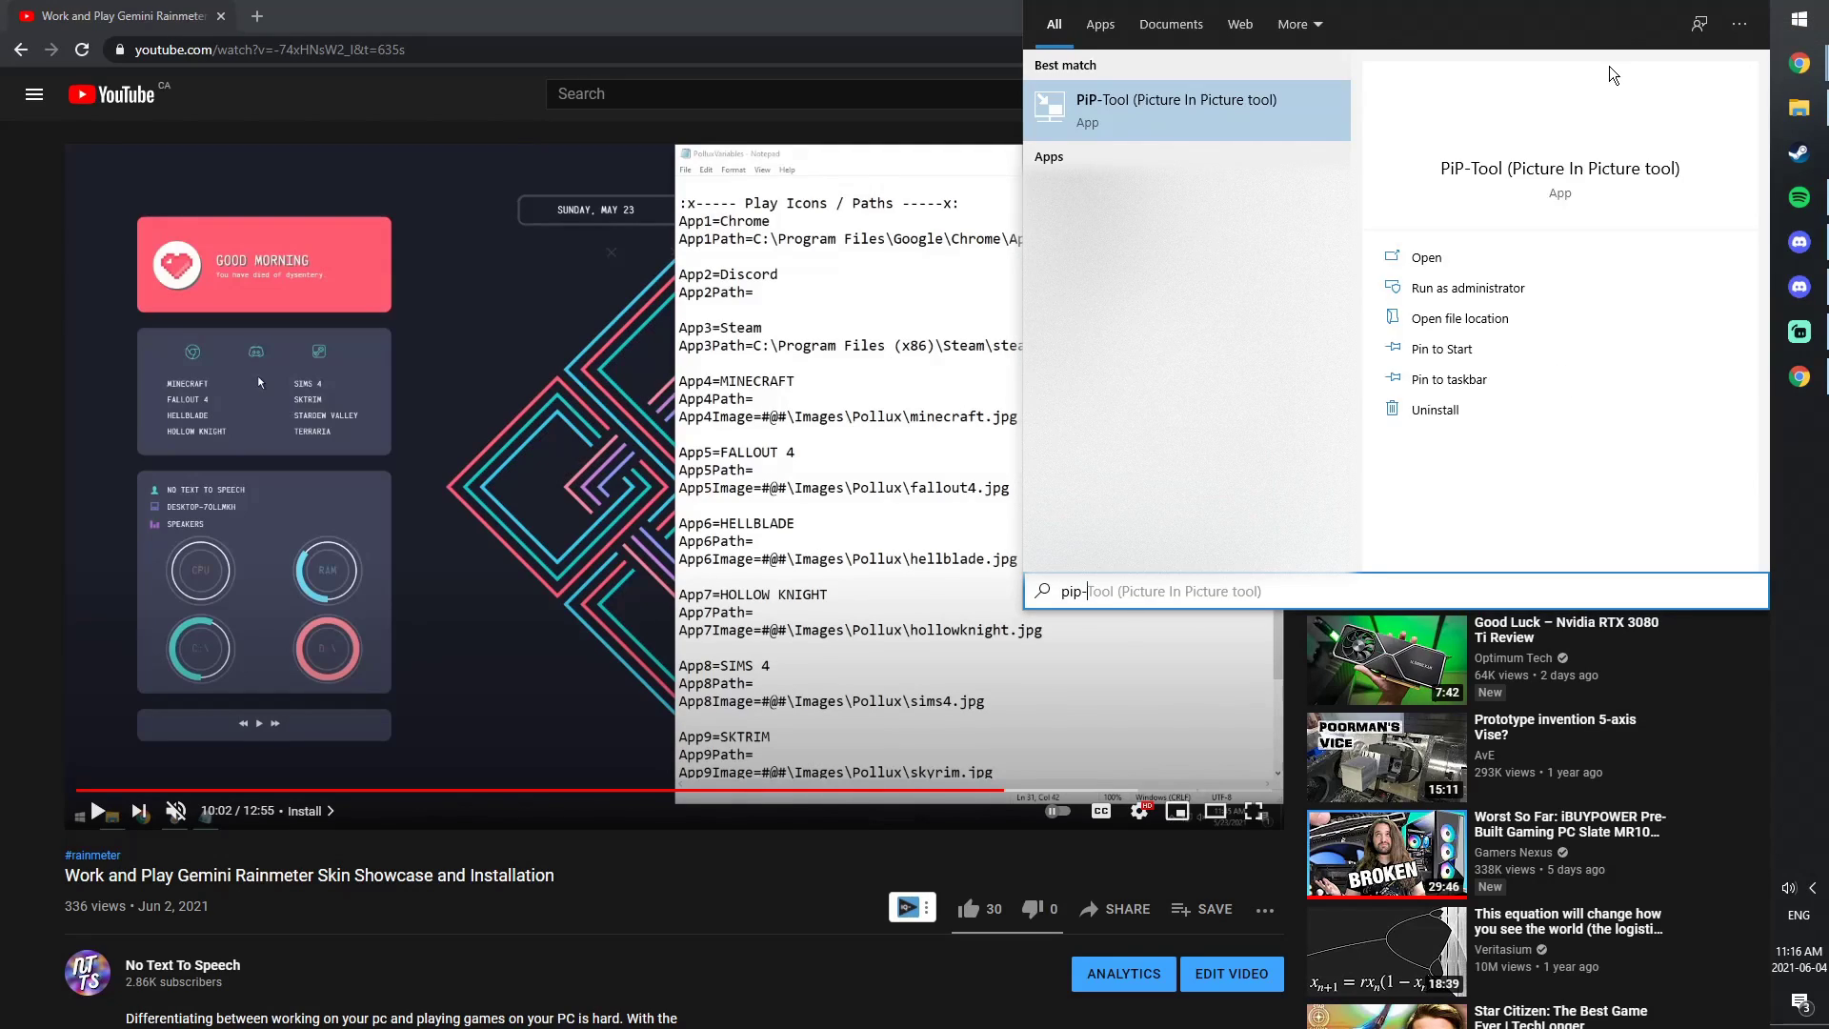
left_click(1178, 122)
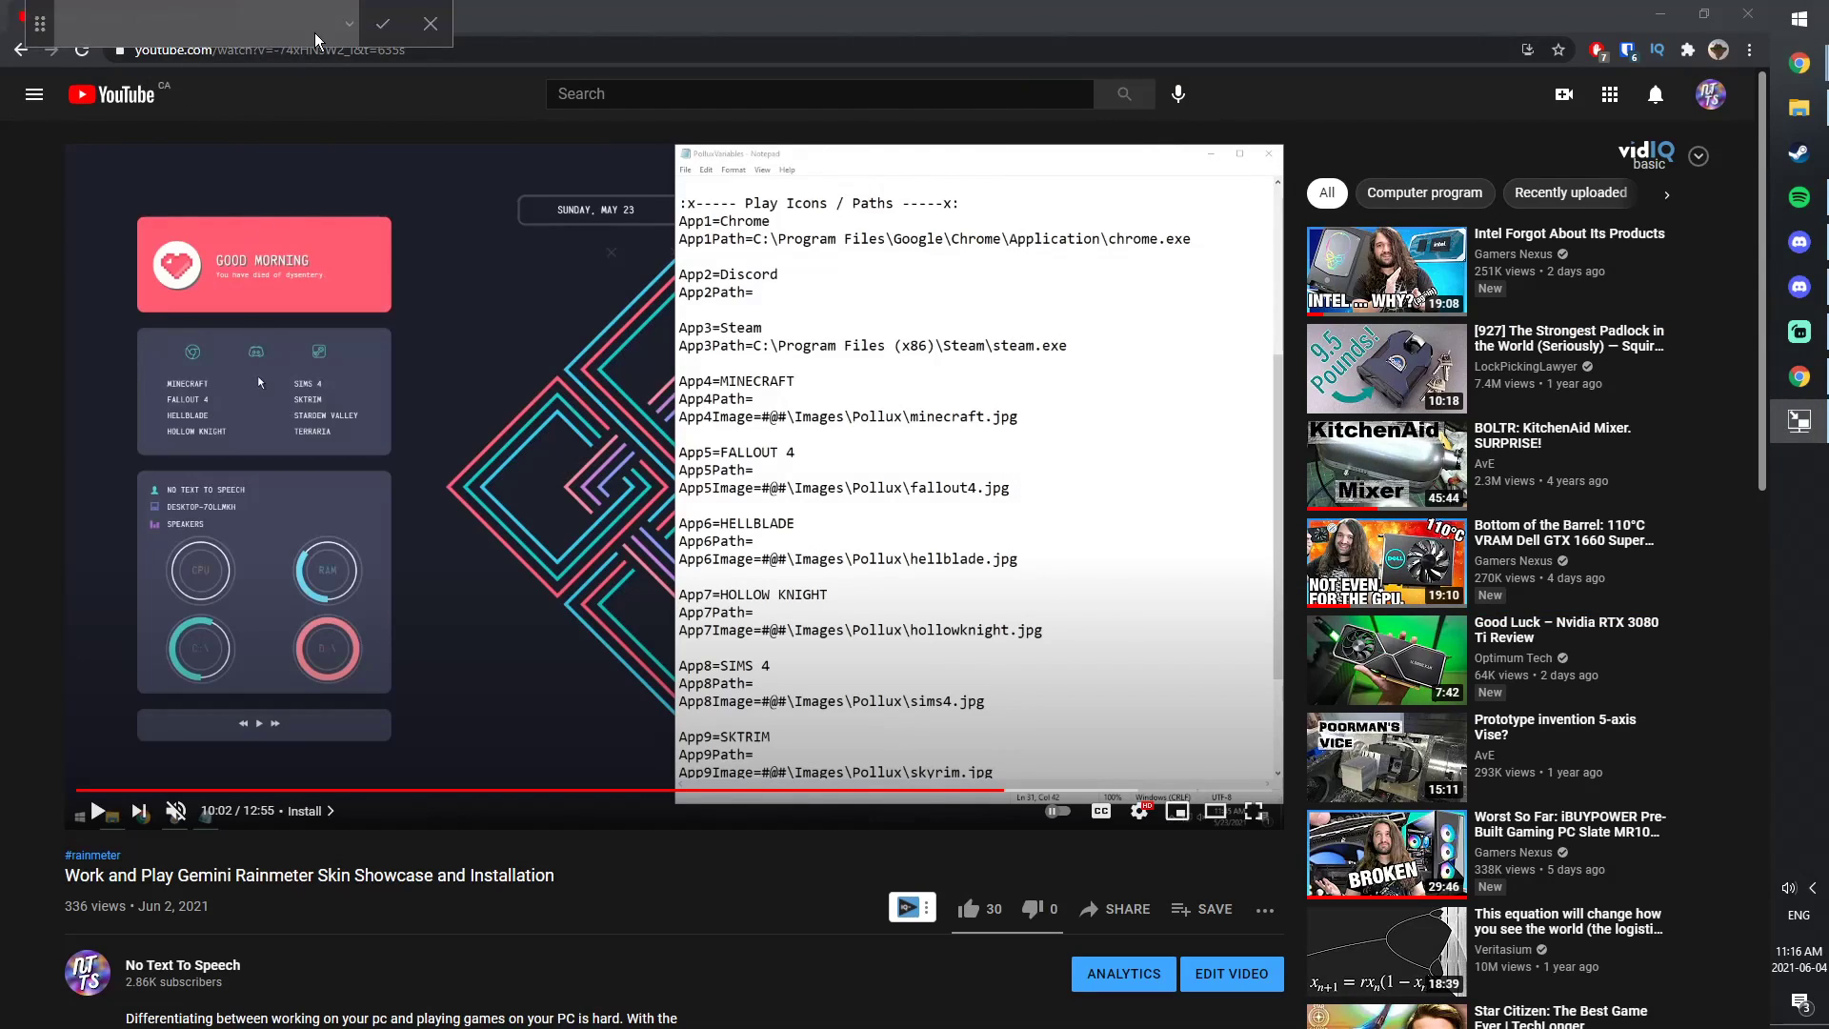
Pick the YouTube video window as the source, fit the region to the player, and confirm
left_click(352, 25)
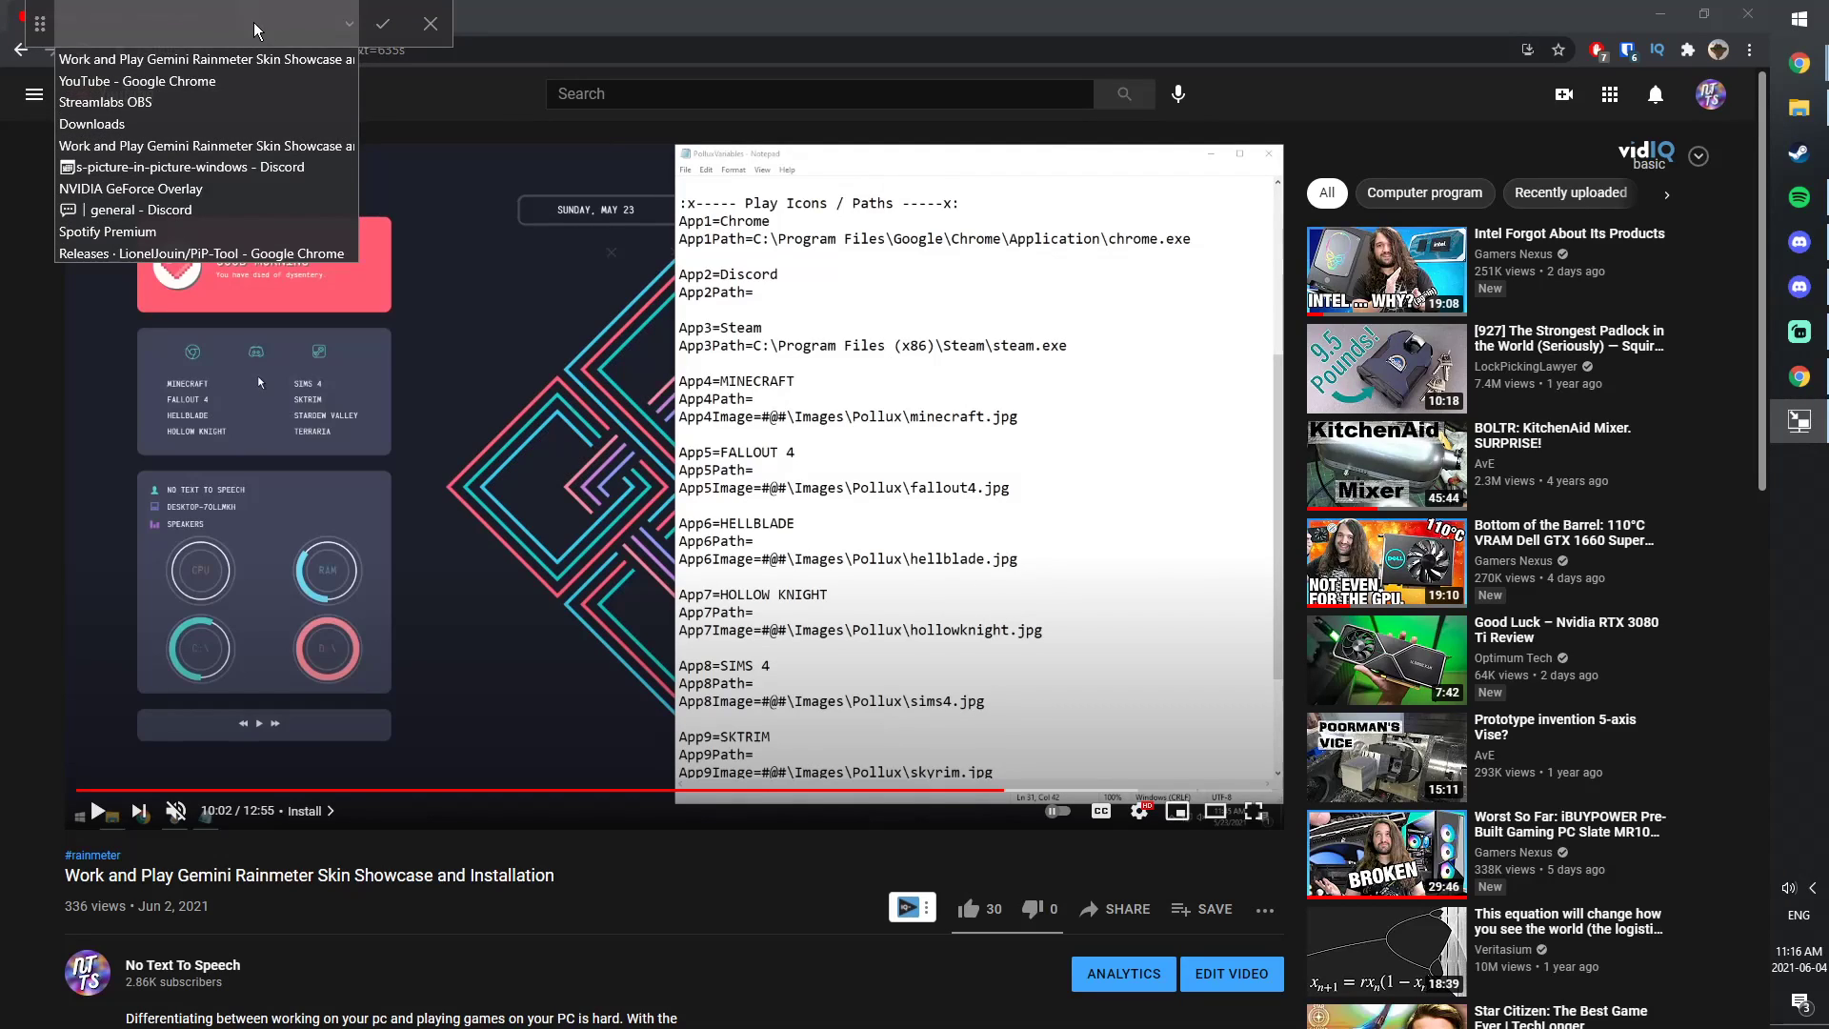
left_click(188, 61)
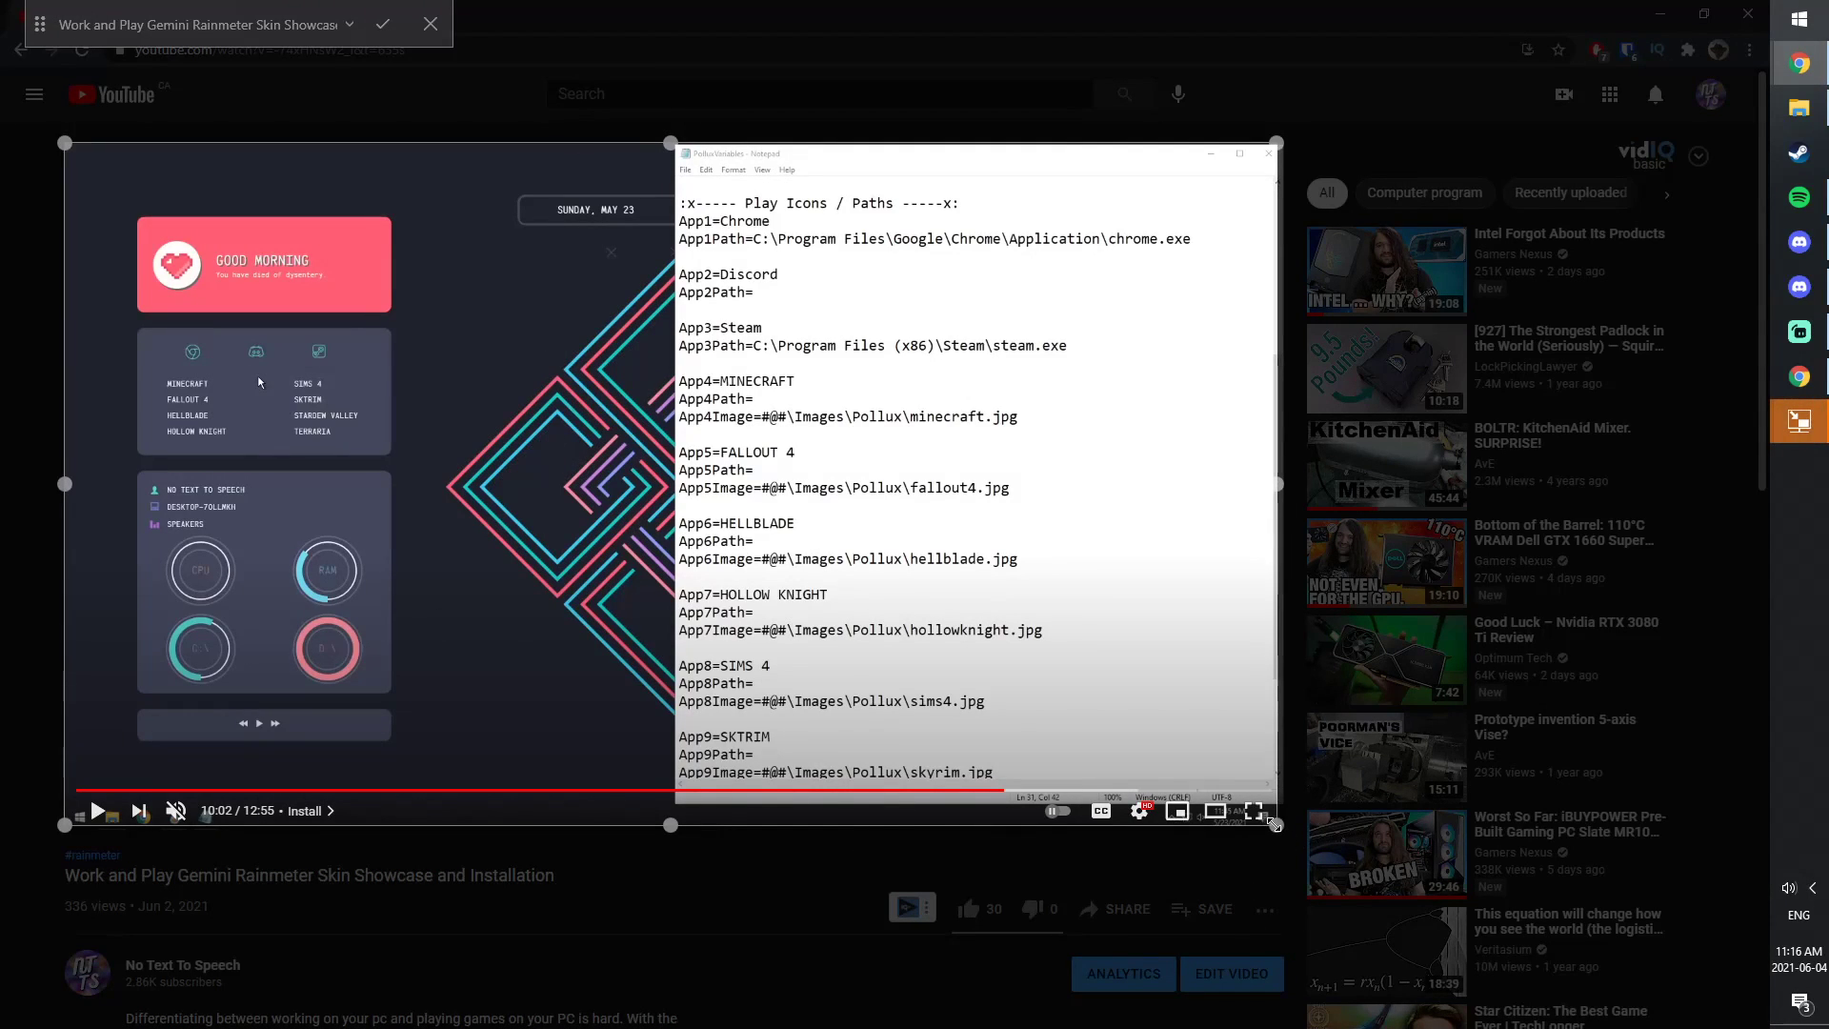
mouse_move(1276, 825)
left_mouse_down()
mouse_move(673, 543)
mouse_move(775, 320)
mouse_move(1208, 878)
mouse_move(1165, 682)
mouse_move(1283, 833)
left_mouse_up()
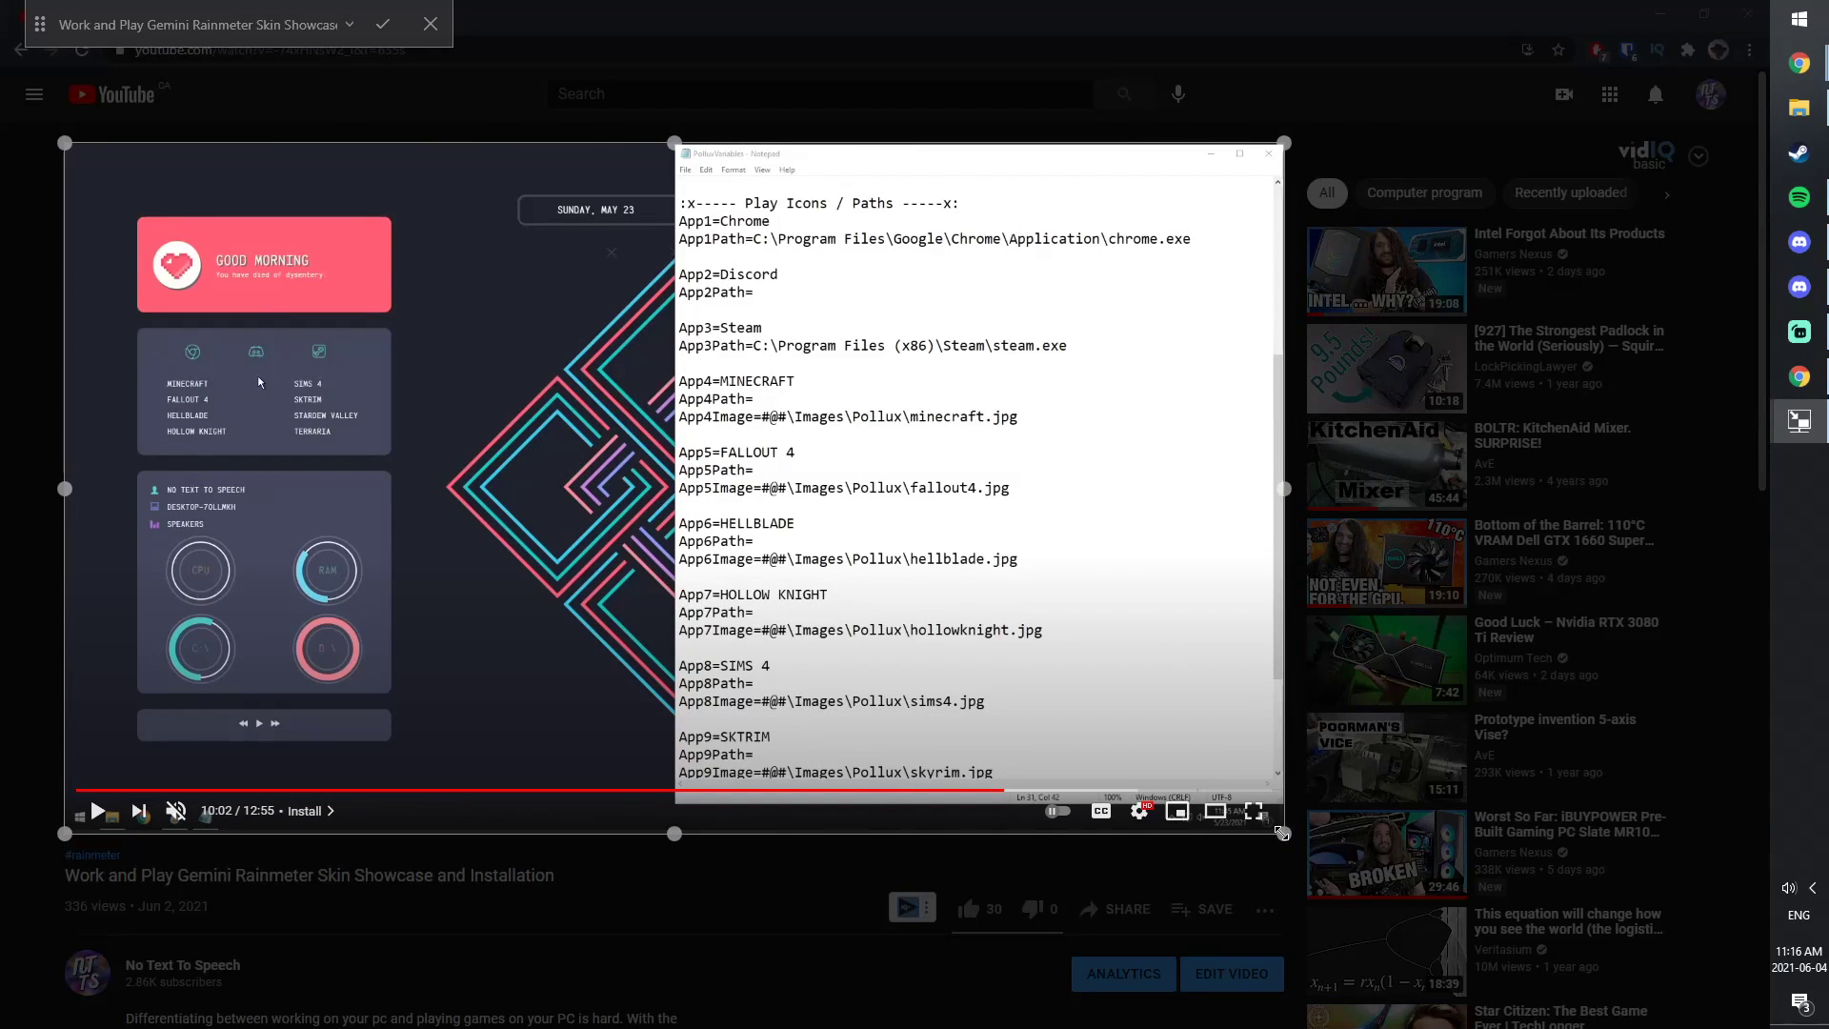
left_click(385, 26)
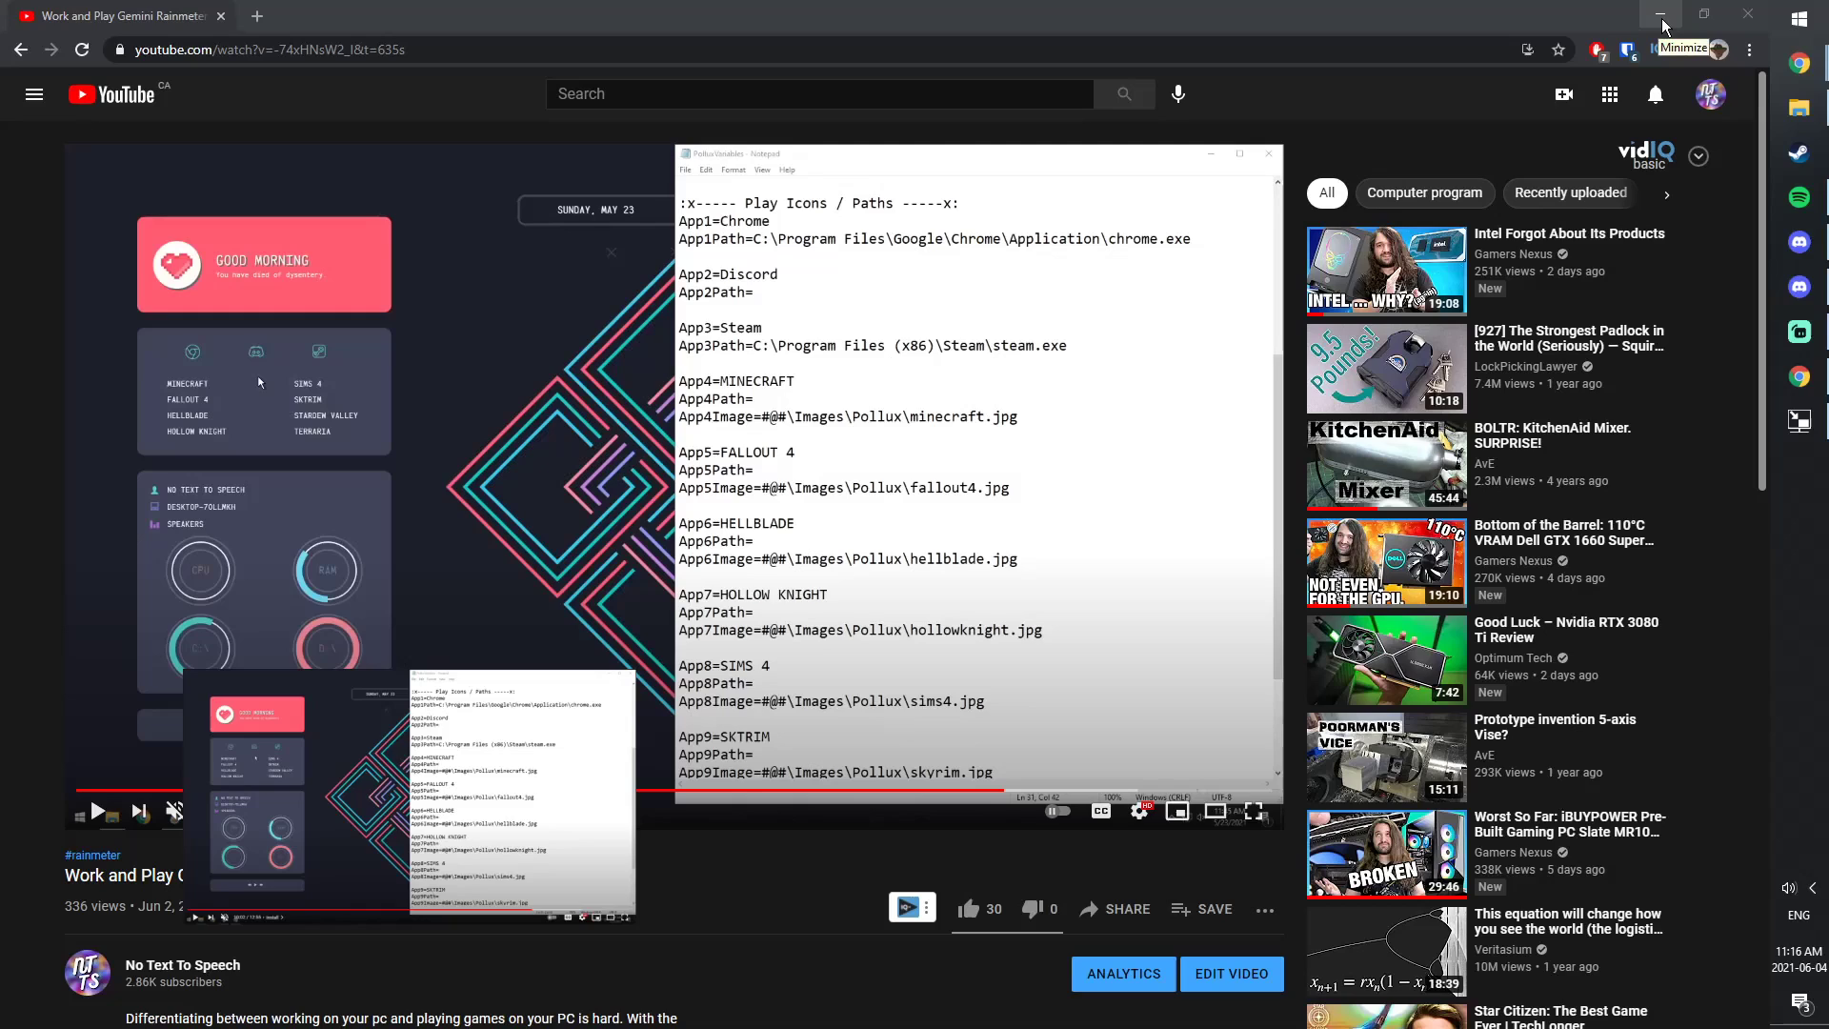
Maximize then minimize Chrome, shift the floating video left, and bring the YouTube window back
left_click_drag(1384, 29, 1322, 94)
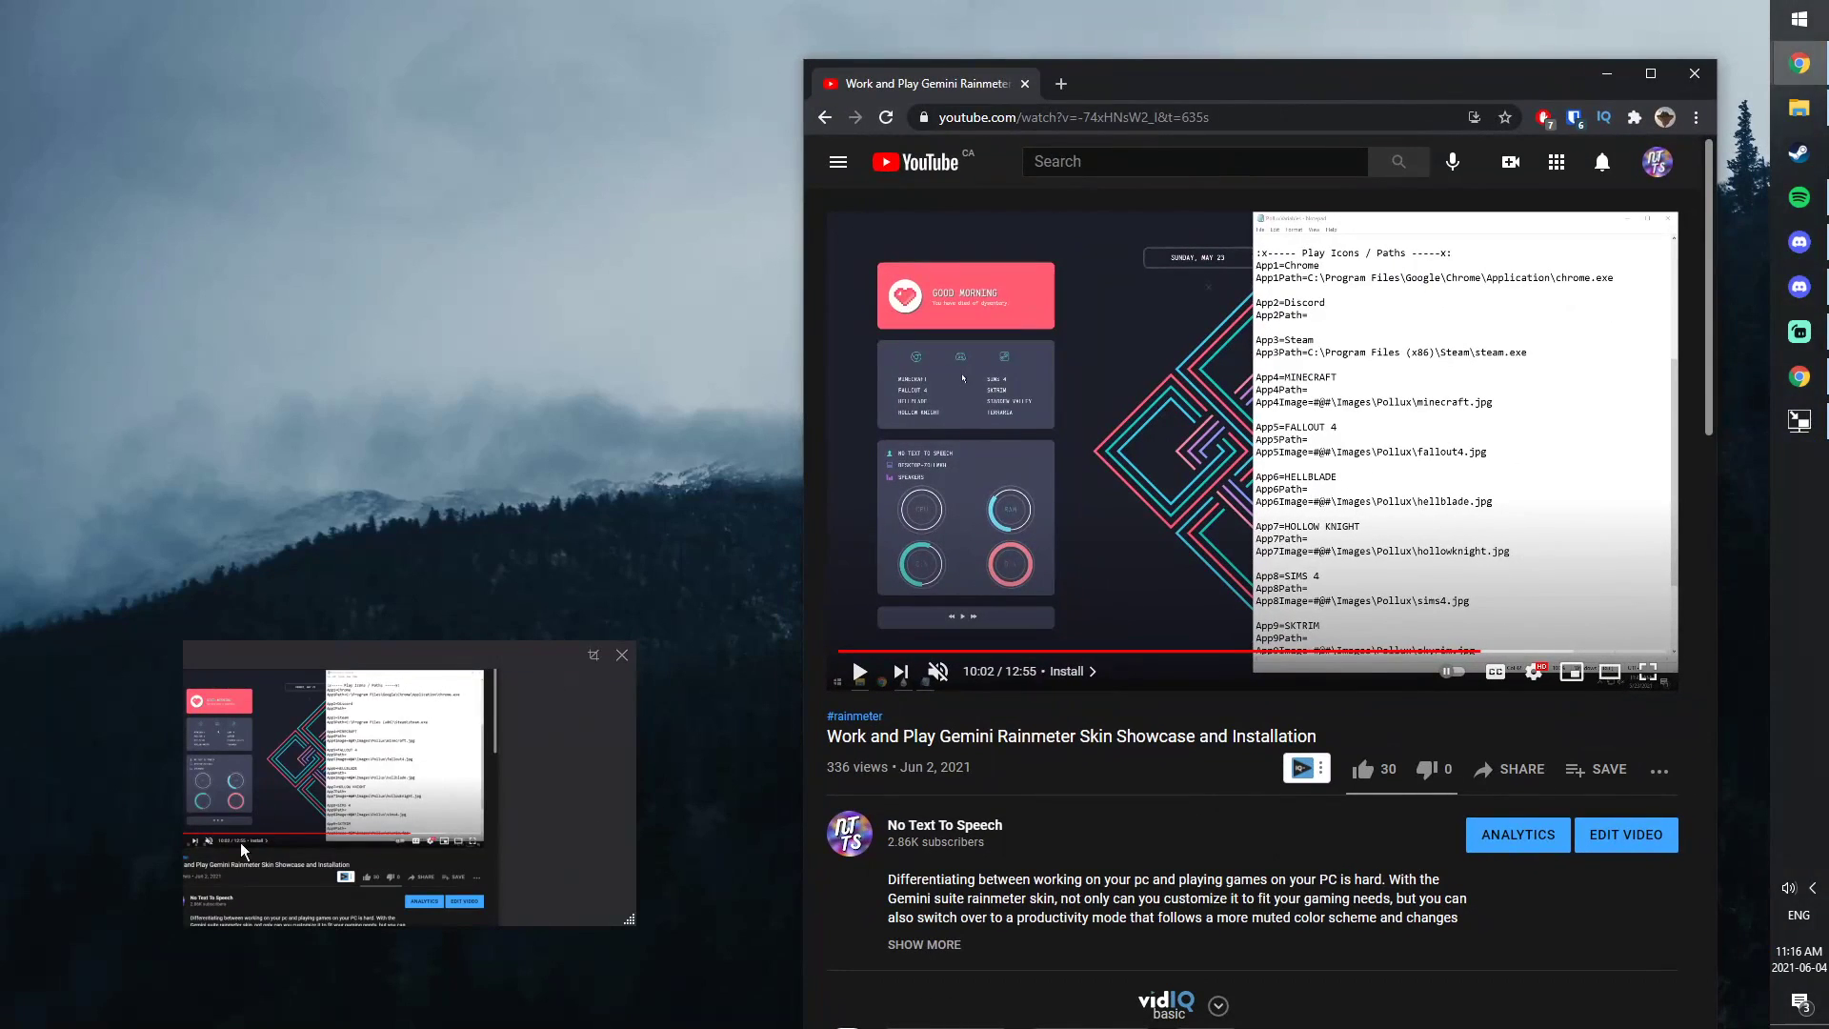
left_click(1651, 74)
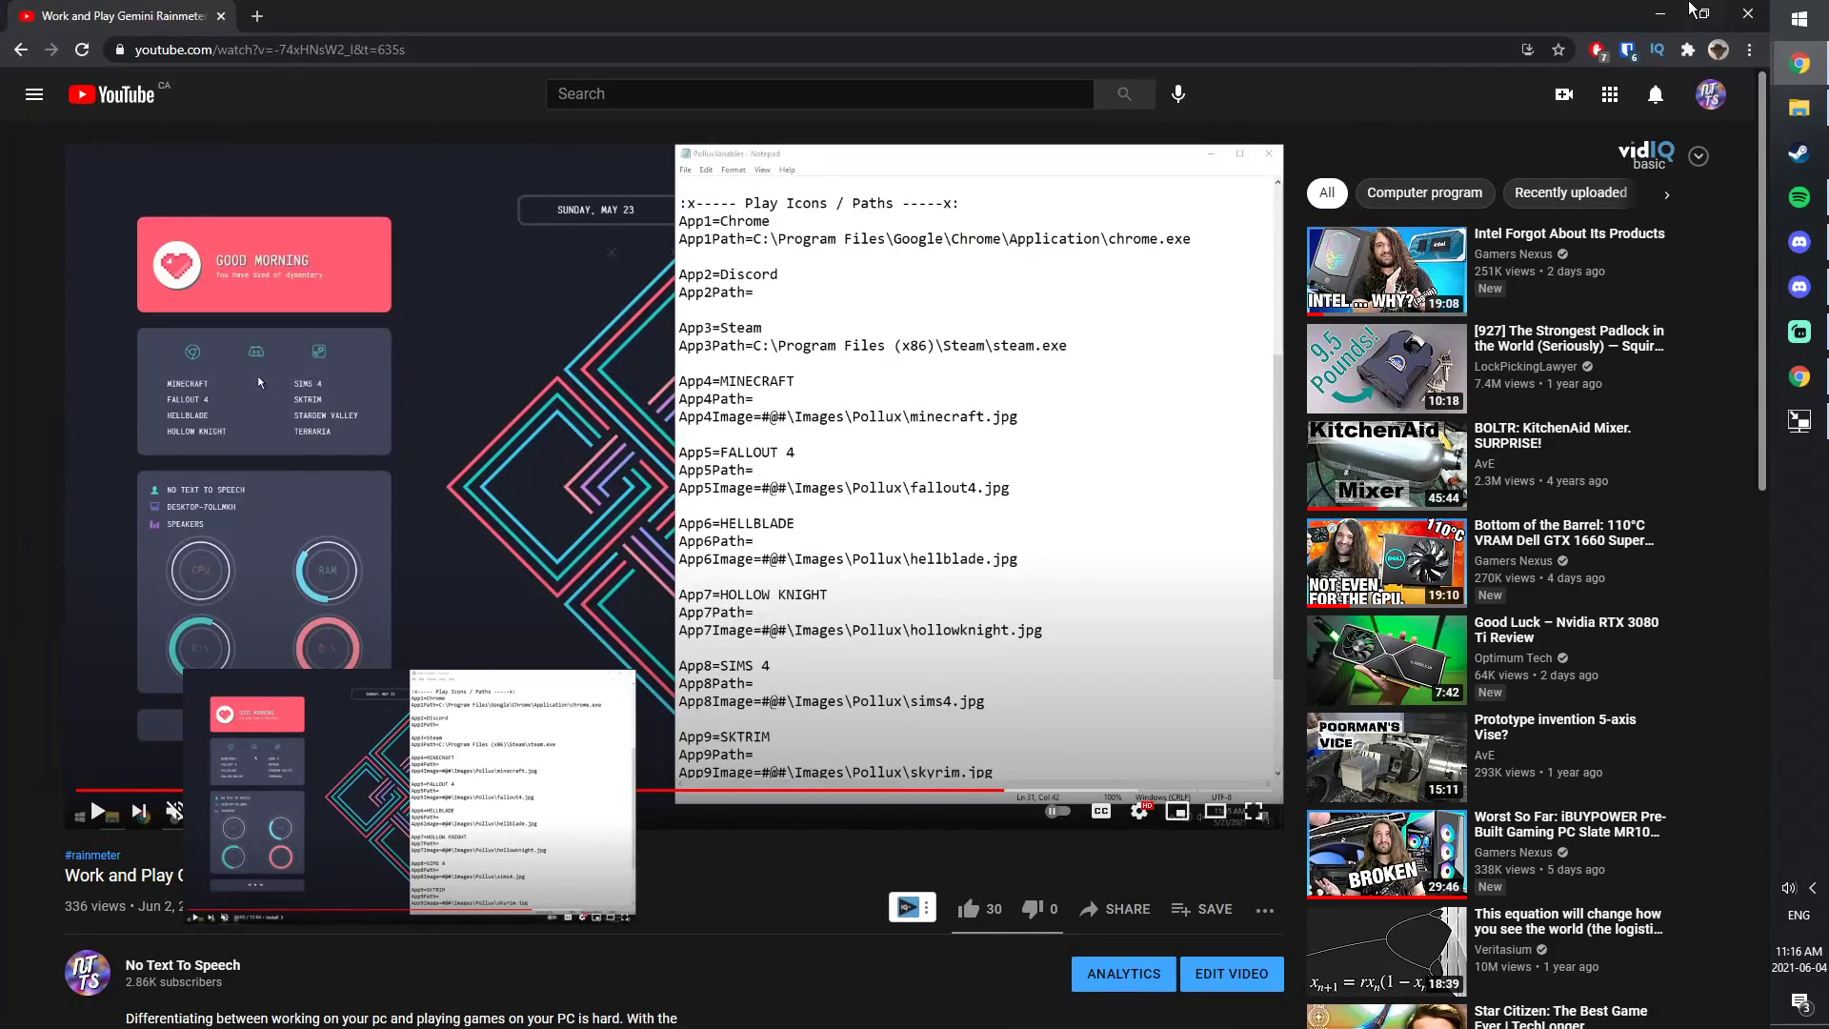
left_click(1661, 14)
left_click_drag(373, 692, 307, 705)
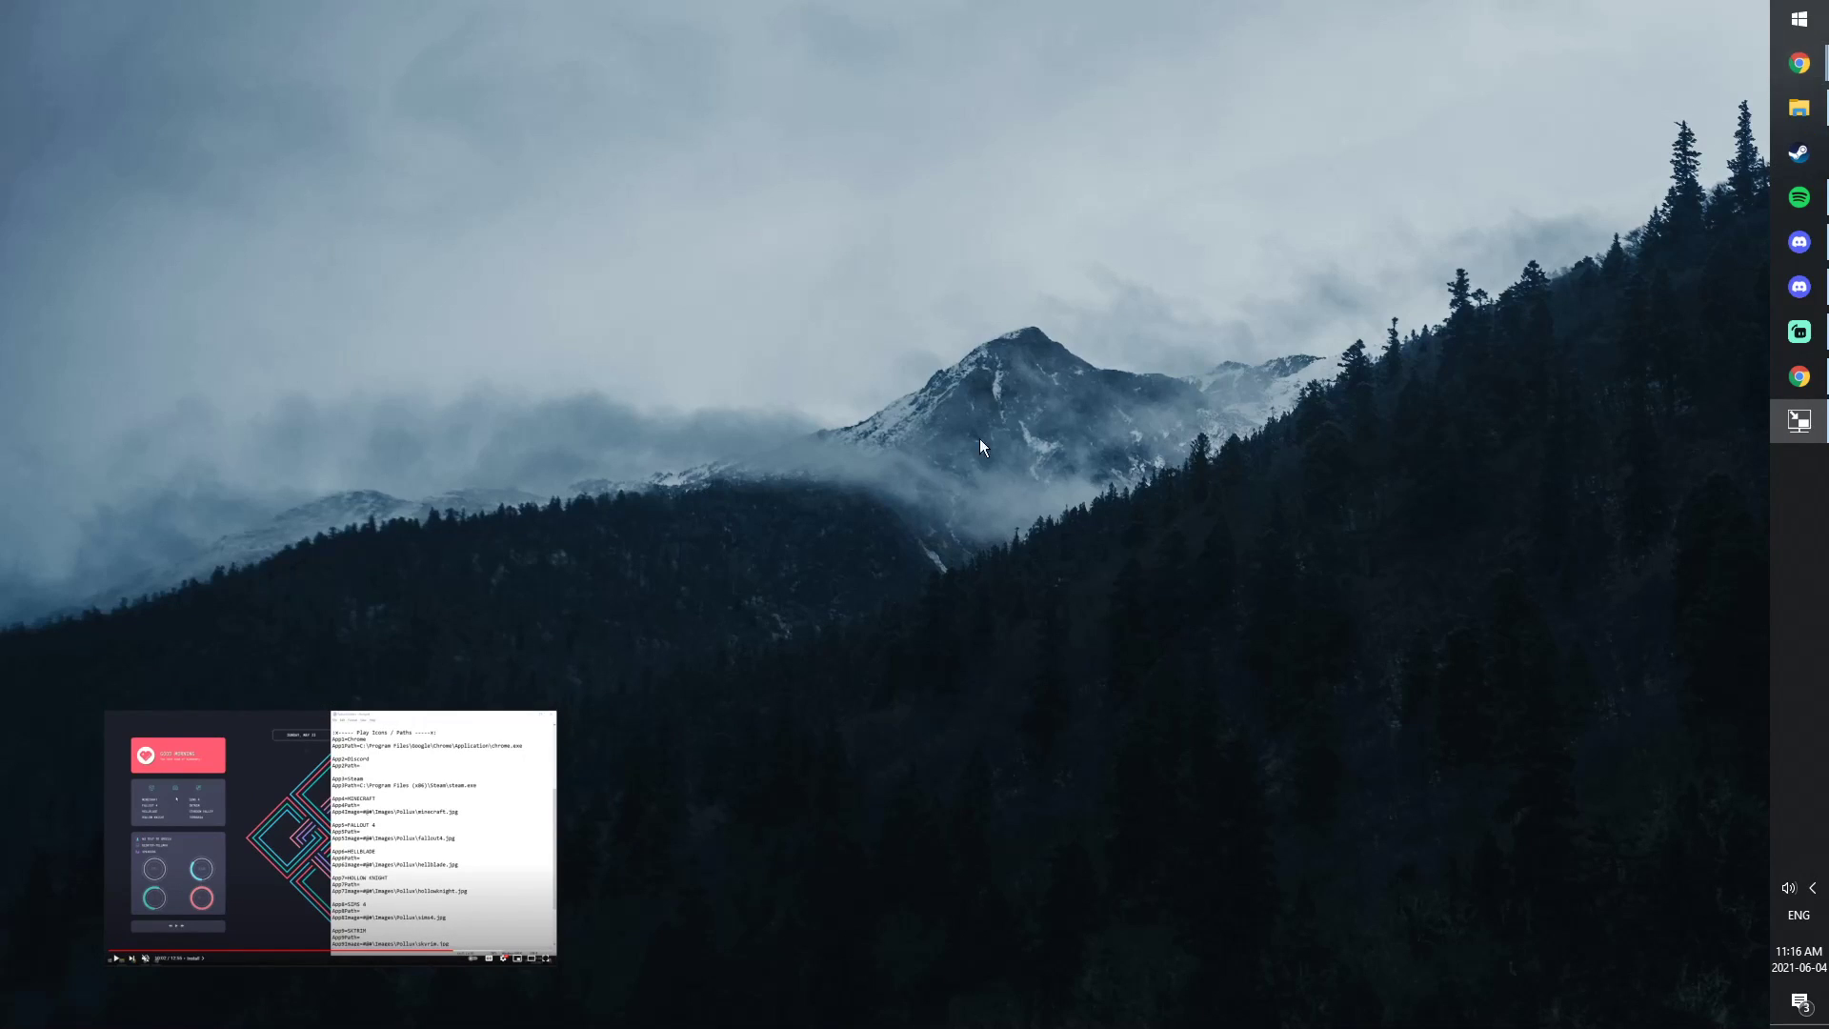
mouse_move(1786, 76)
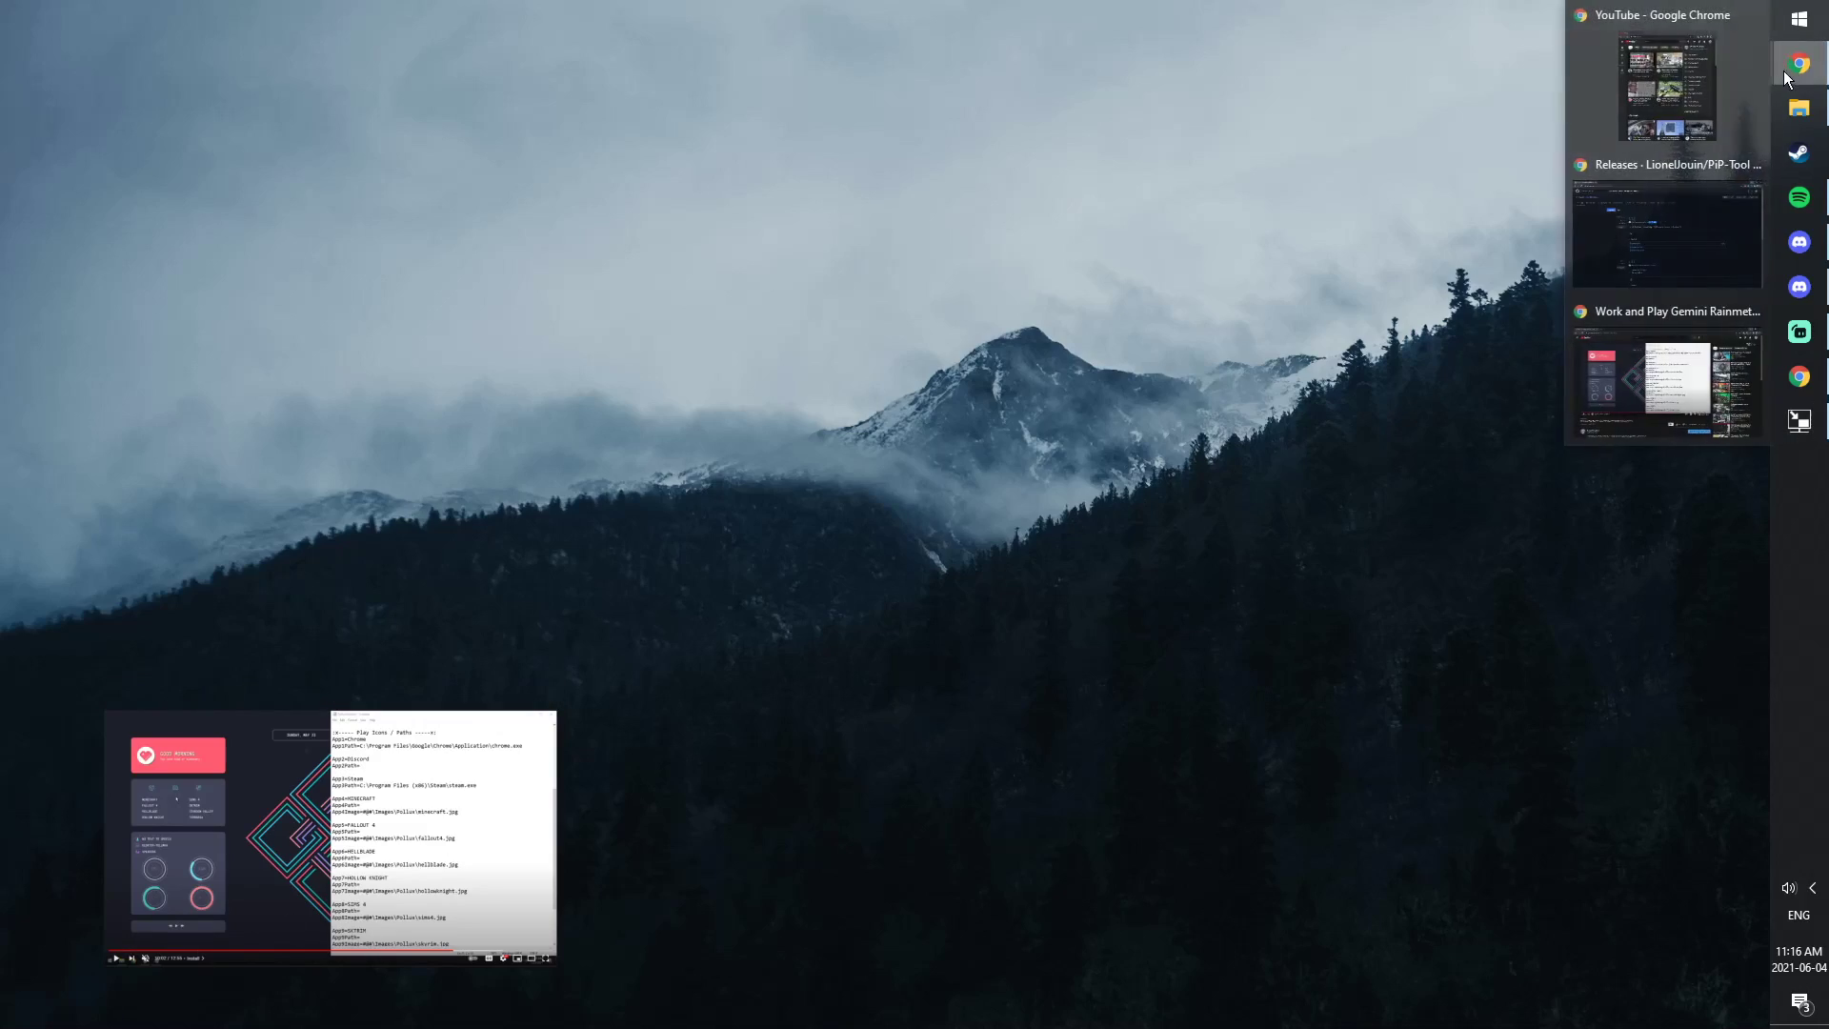
left_click(1667, 377)
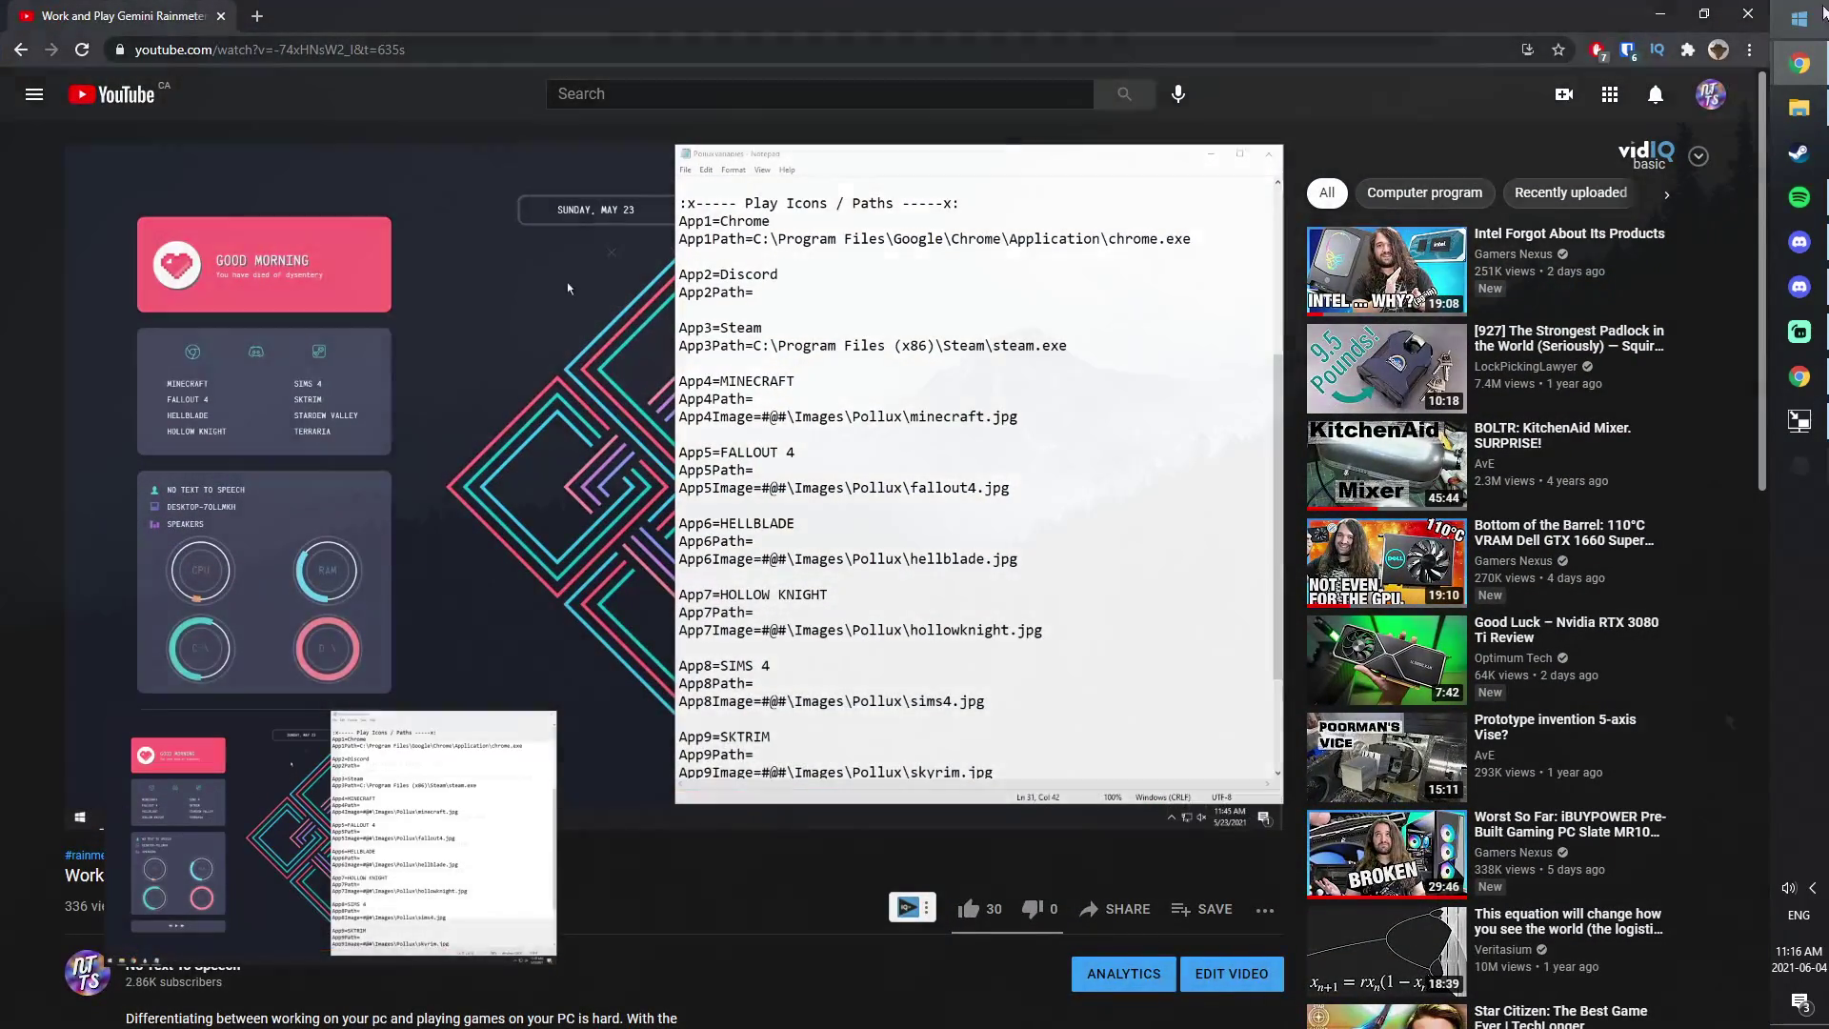
Minimize Chrome, raise the untitled Notepad window higher, and type 'Fortnite pro gamer'
left_click(1799, 63)
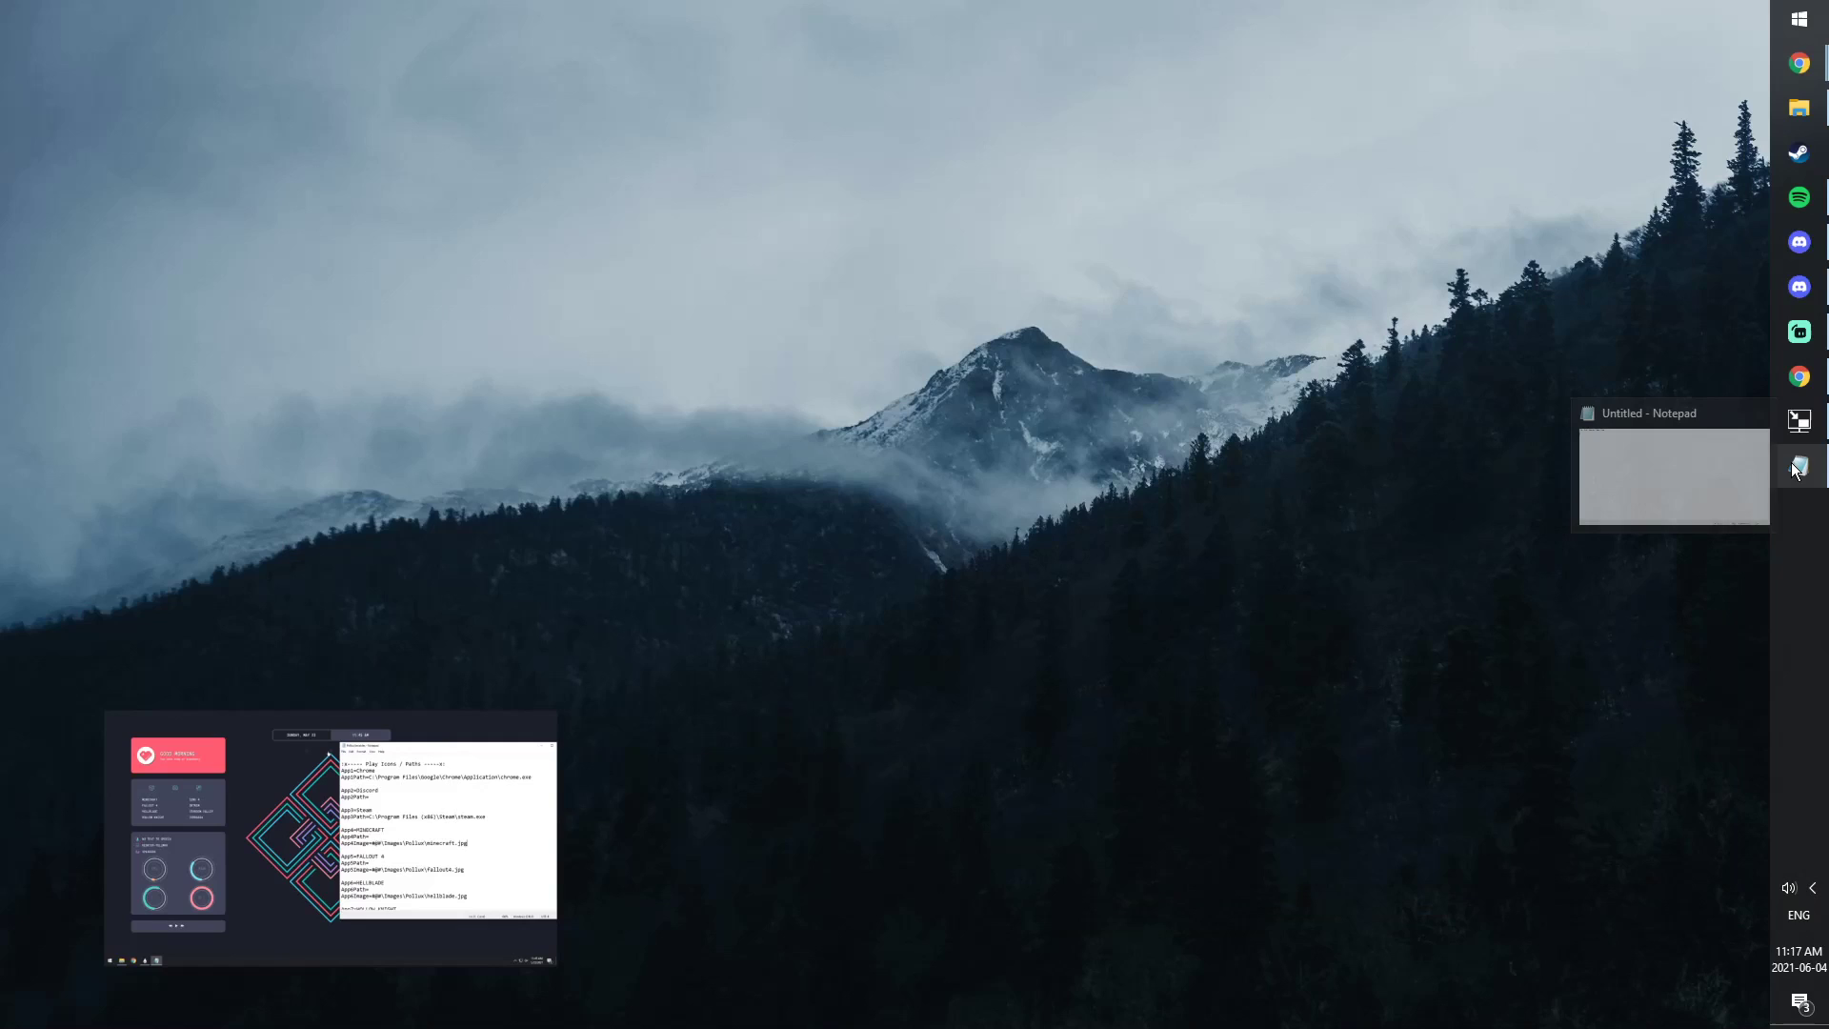
left_click(1796, 469)
left_click_drag(695, 181, 690, 113)
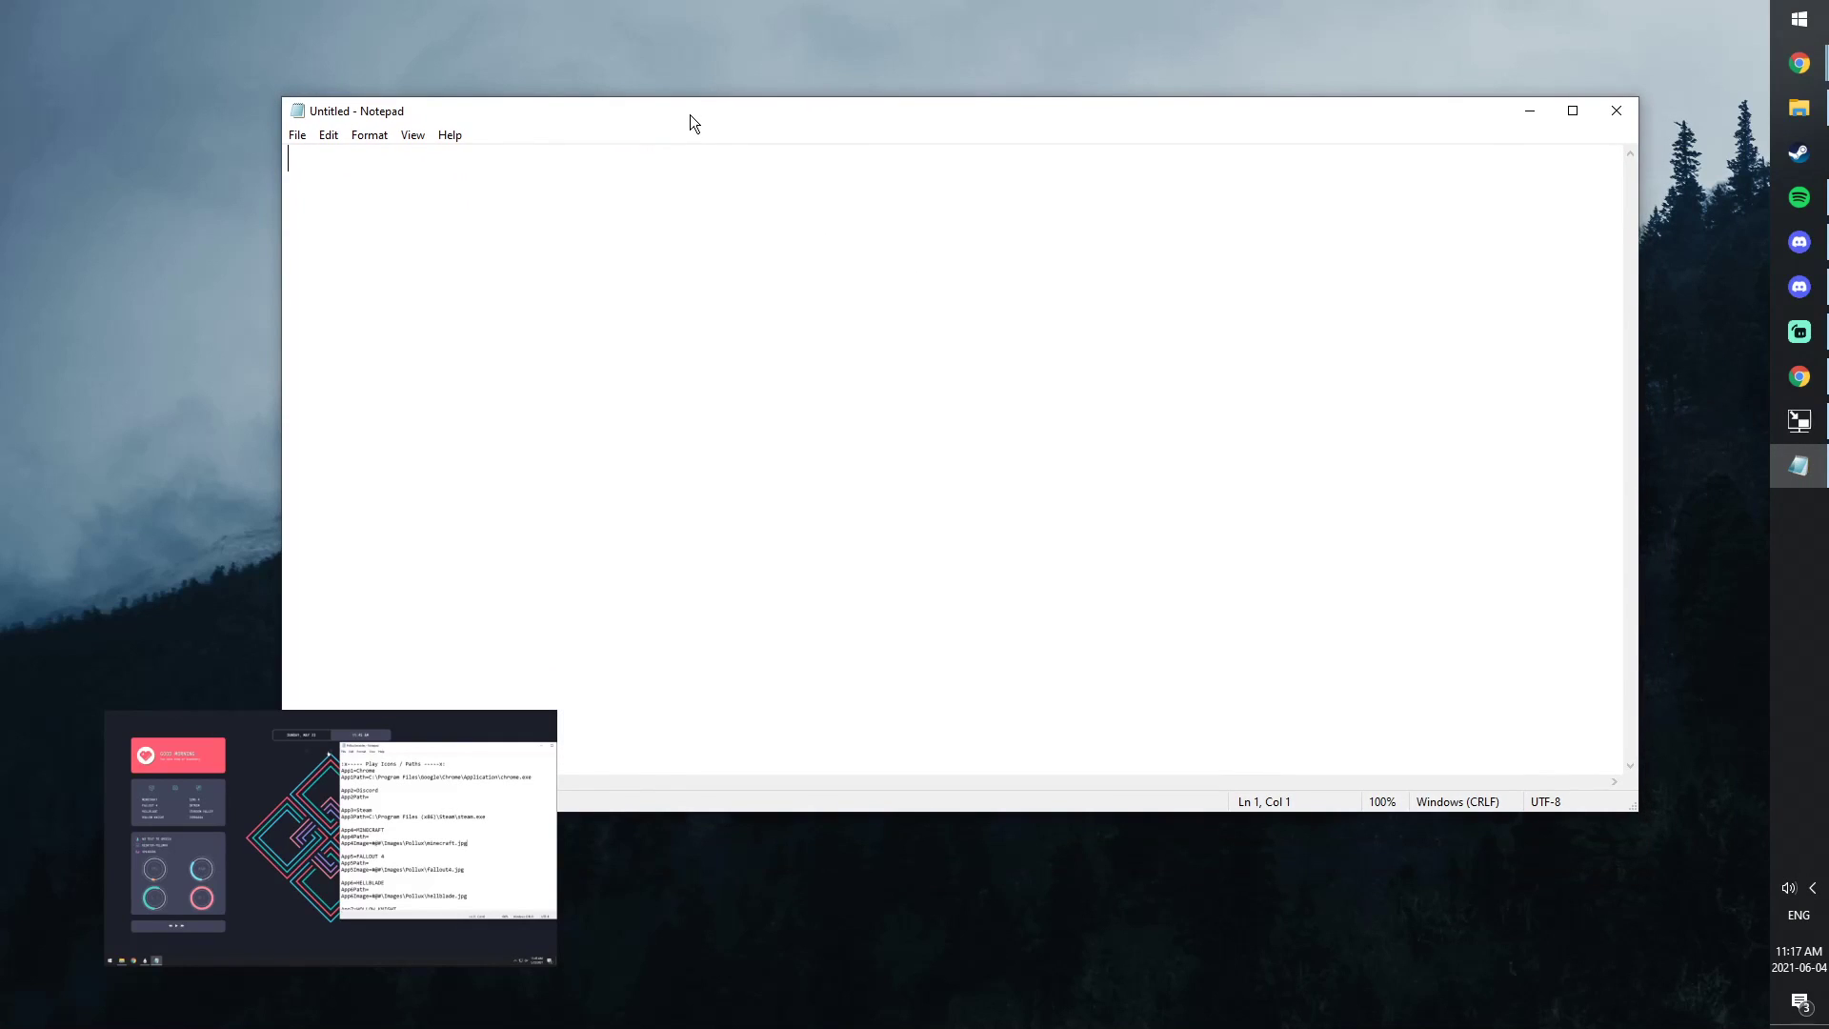
type("Fortnite pro gamer")
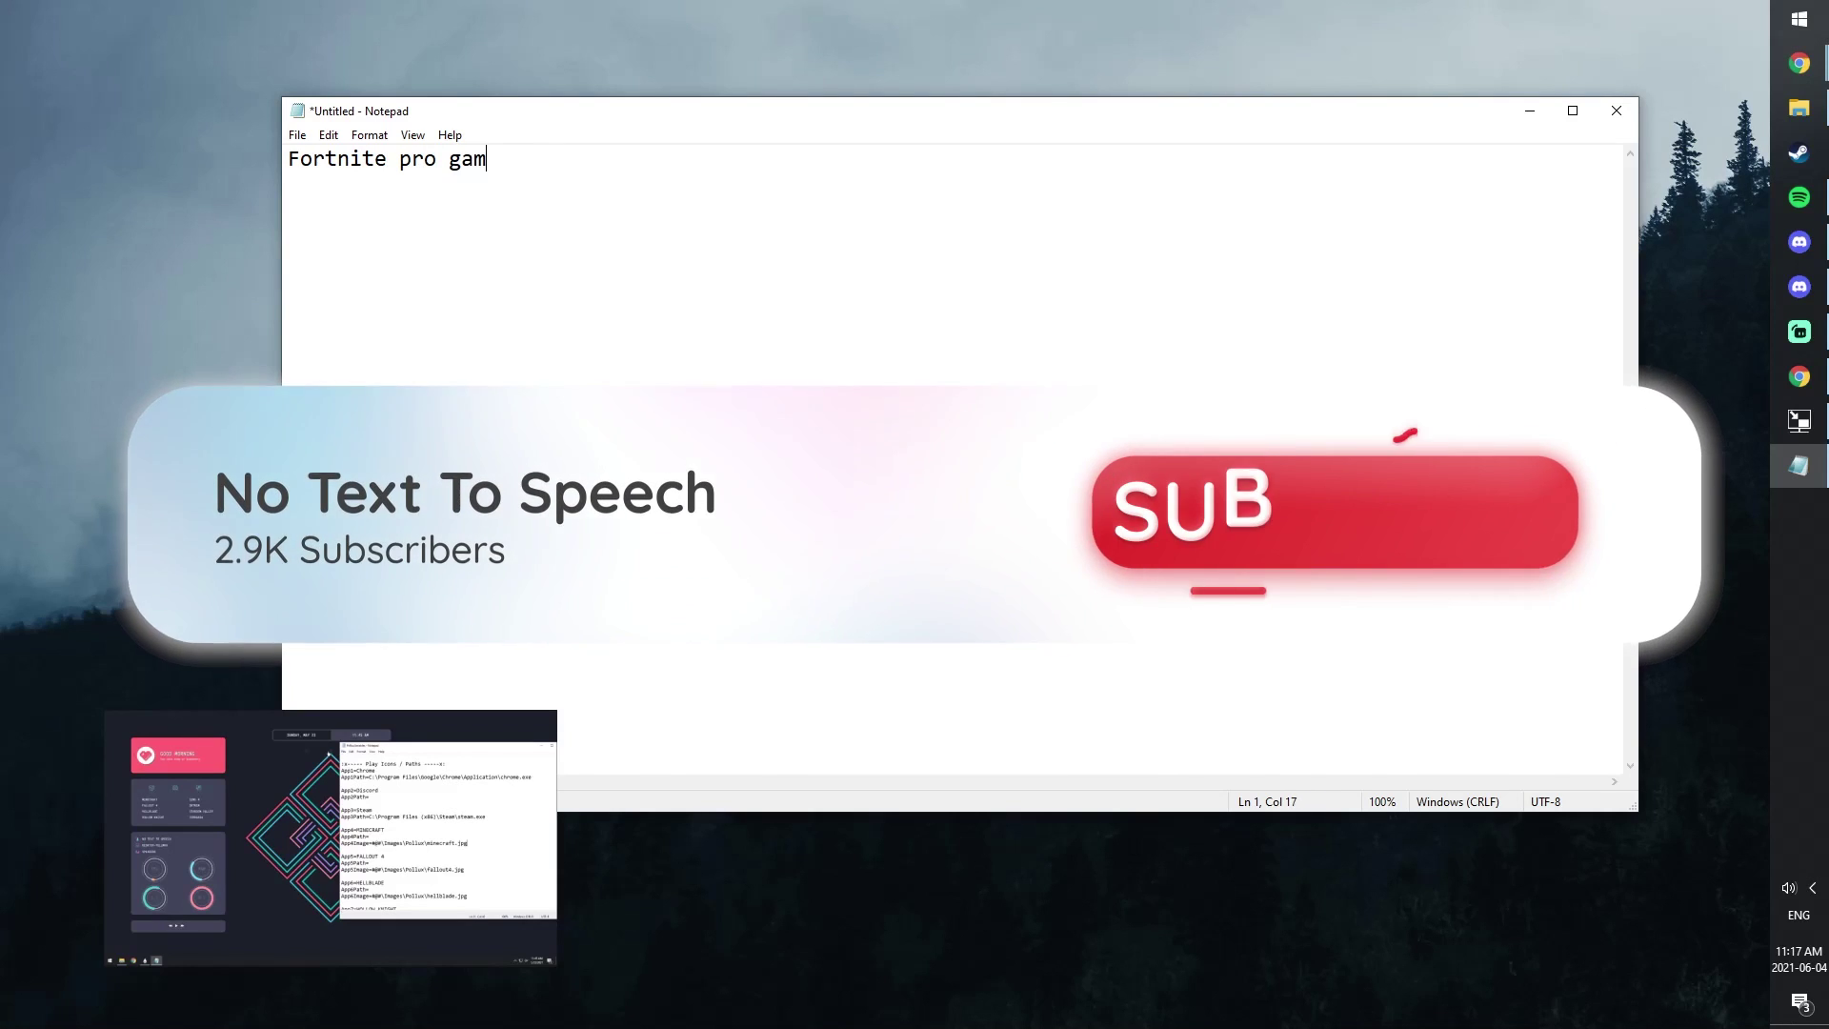
Reposition the floating video window near the lower left of the screen
left_click(769, 996)
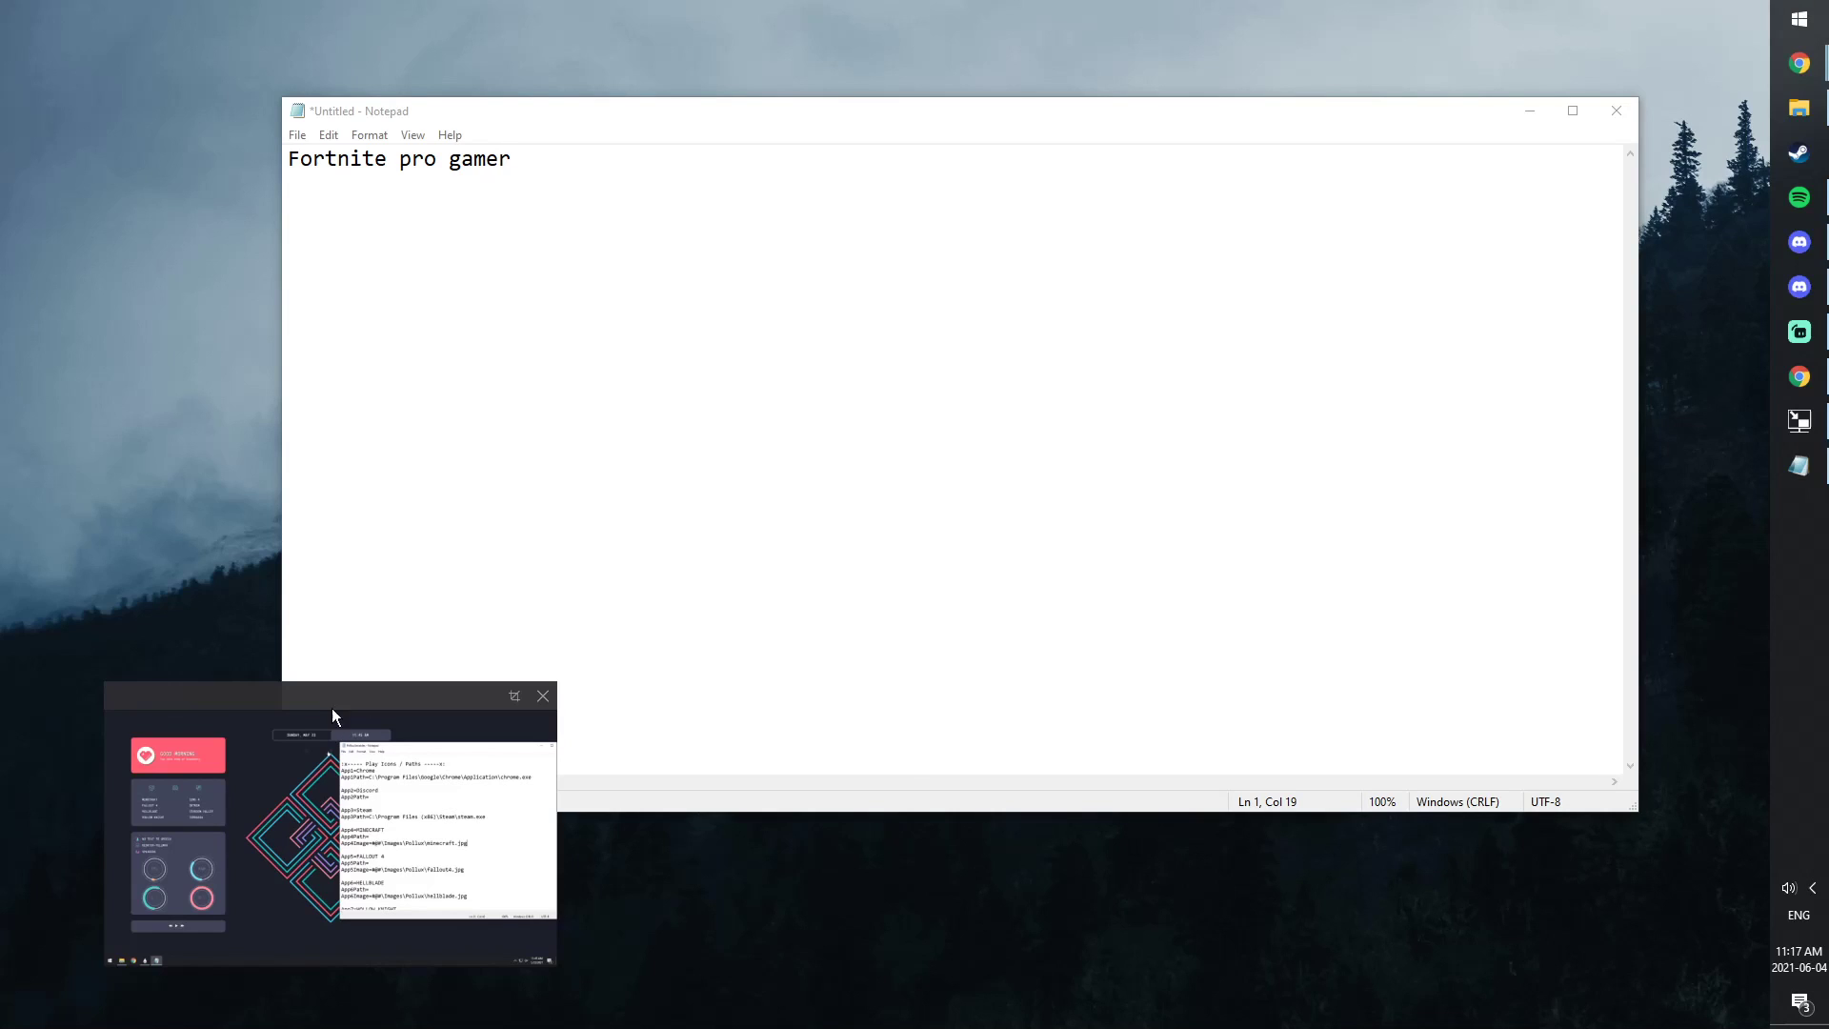
left_click_drag(335, 694, 356, 743)
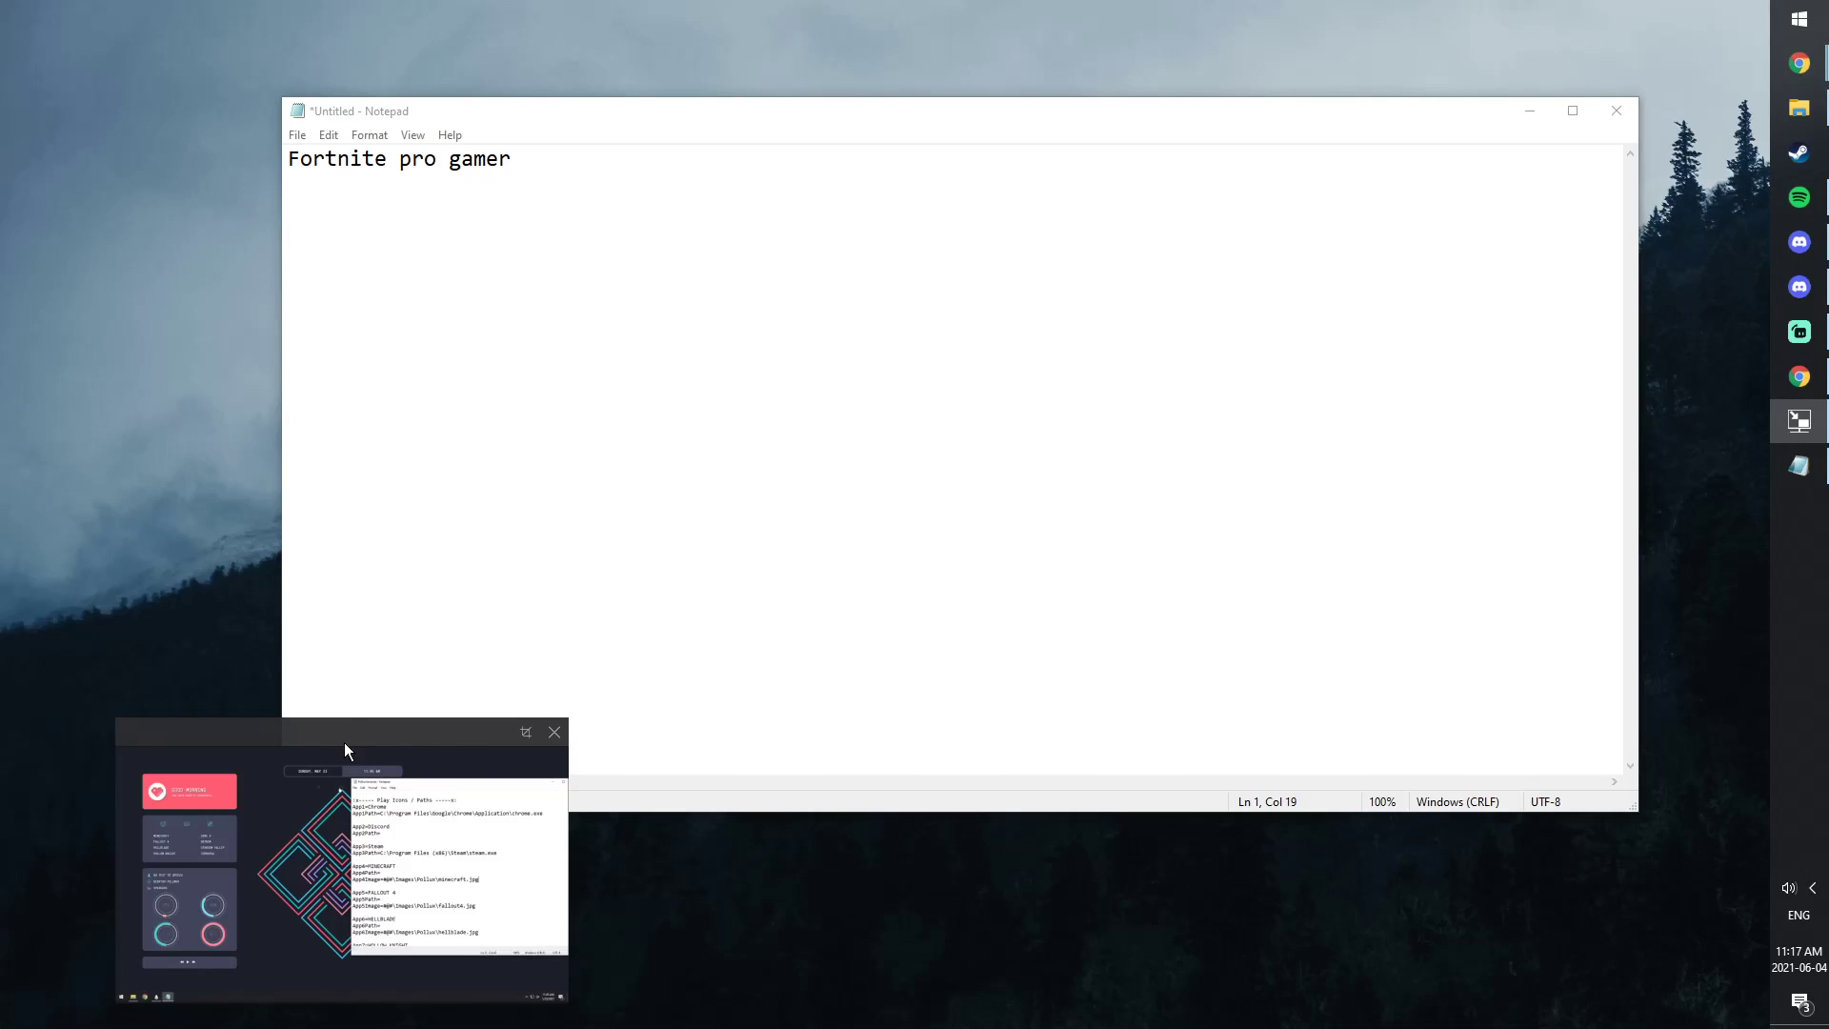
left_click_drag(465, 736, 451, 692)
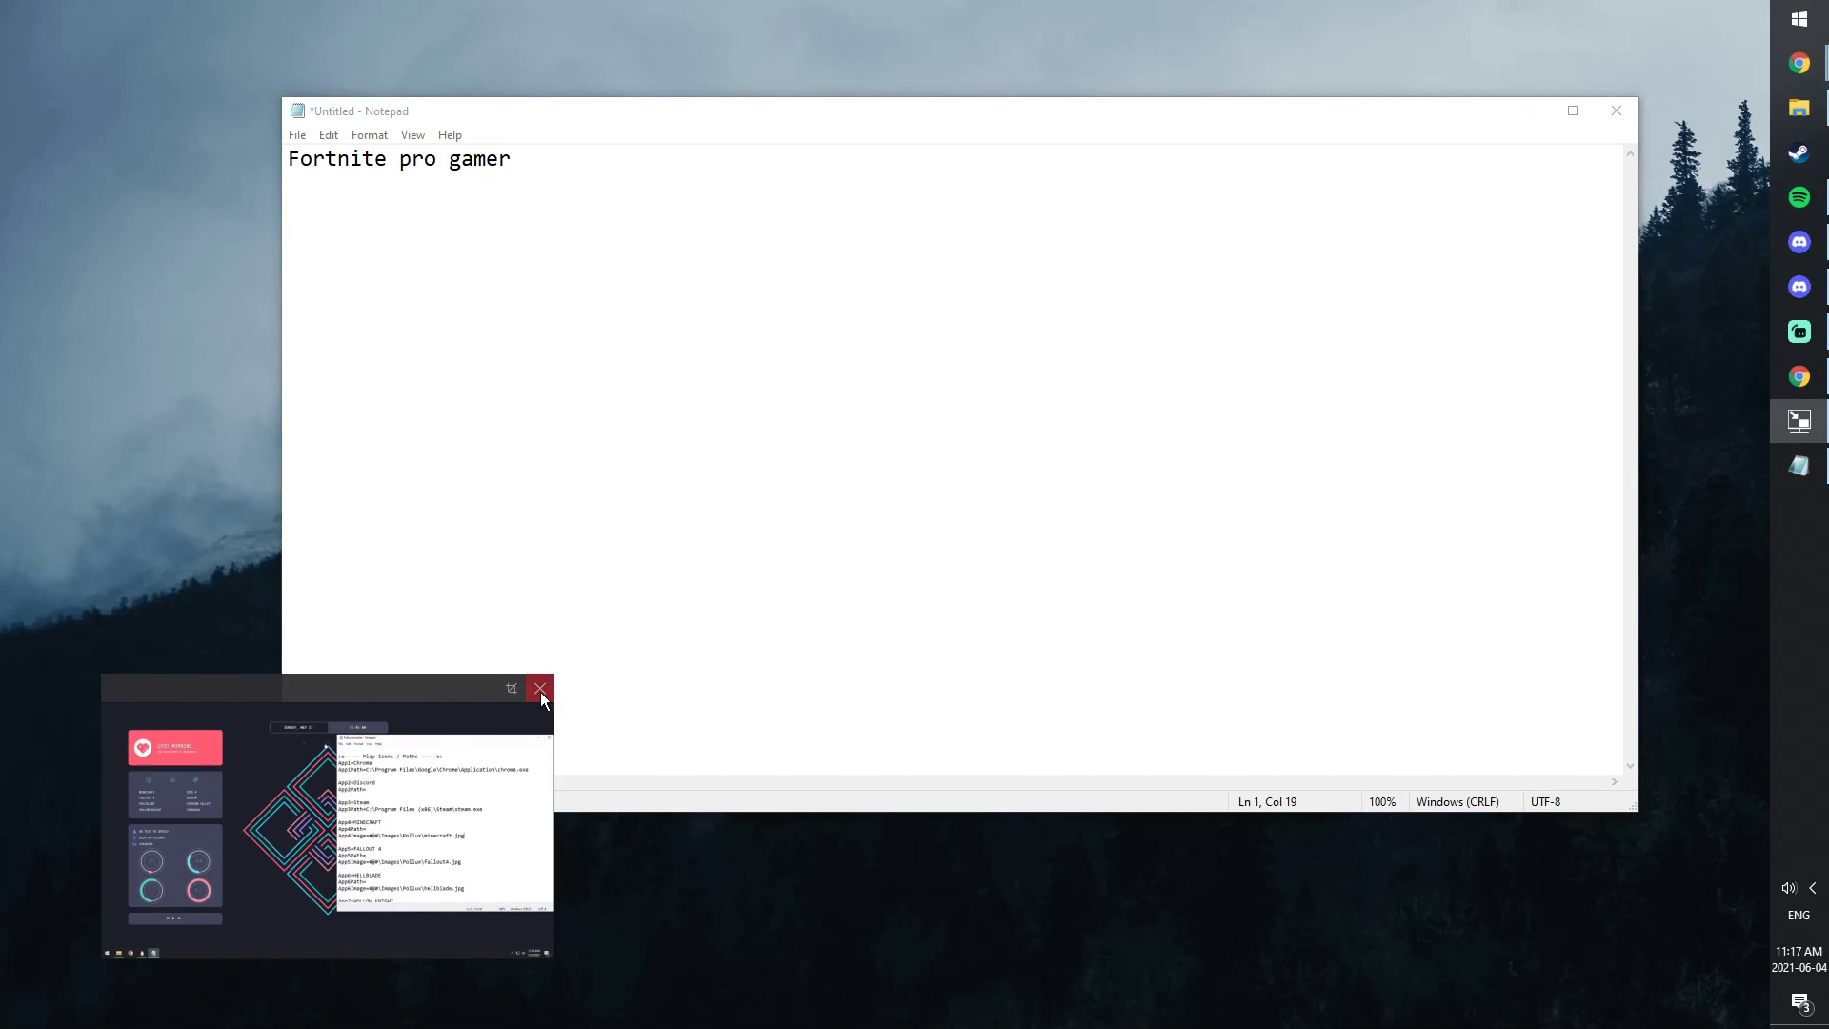
Close the floating video and open the Add or remove programs settings
left_click(539, 693)
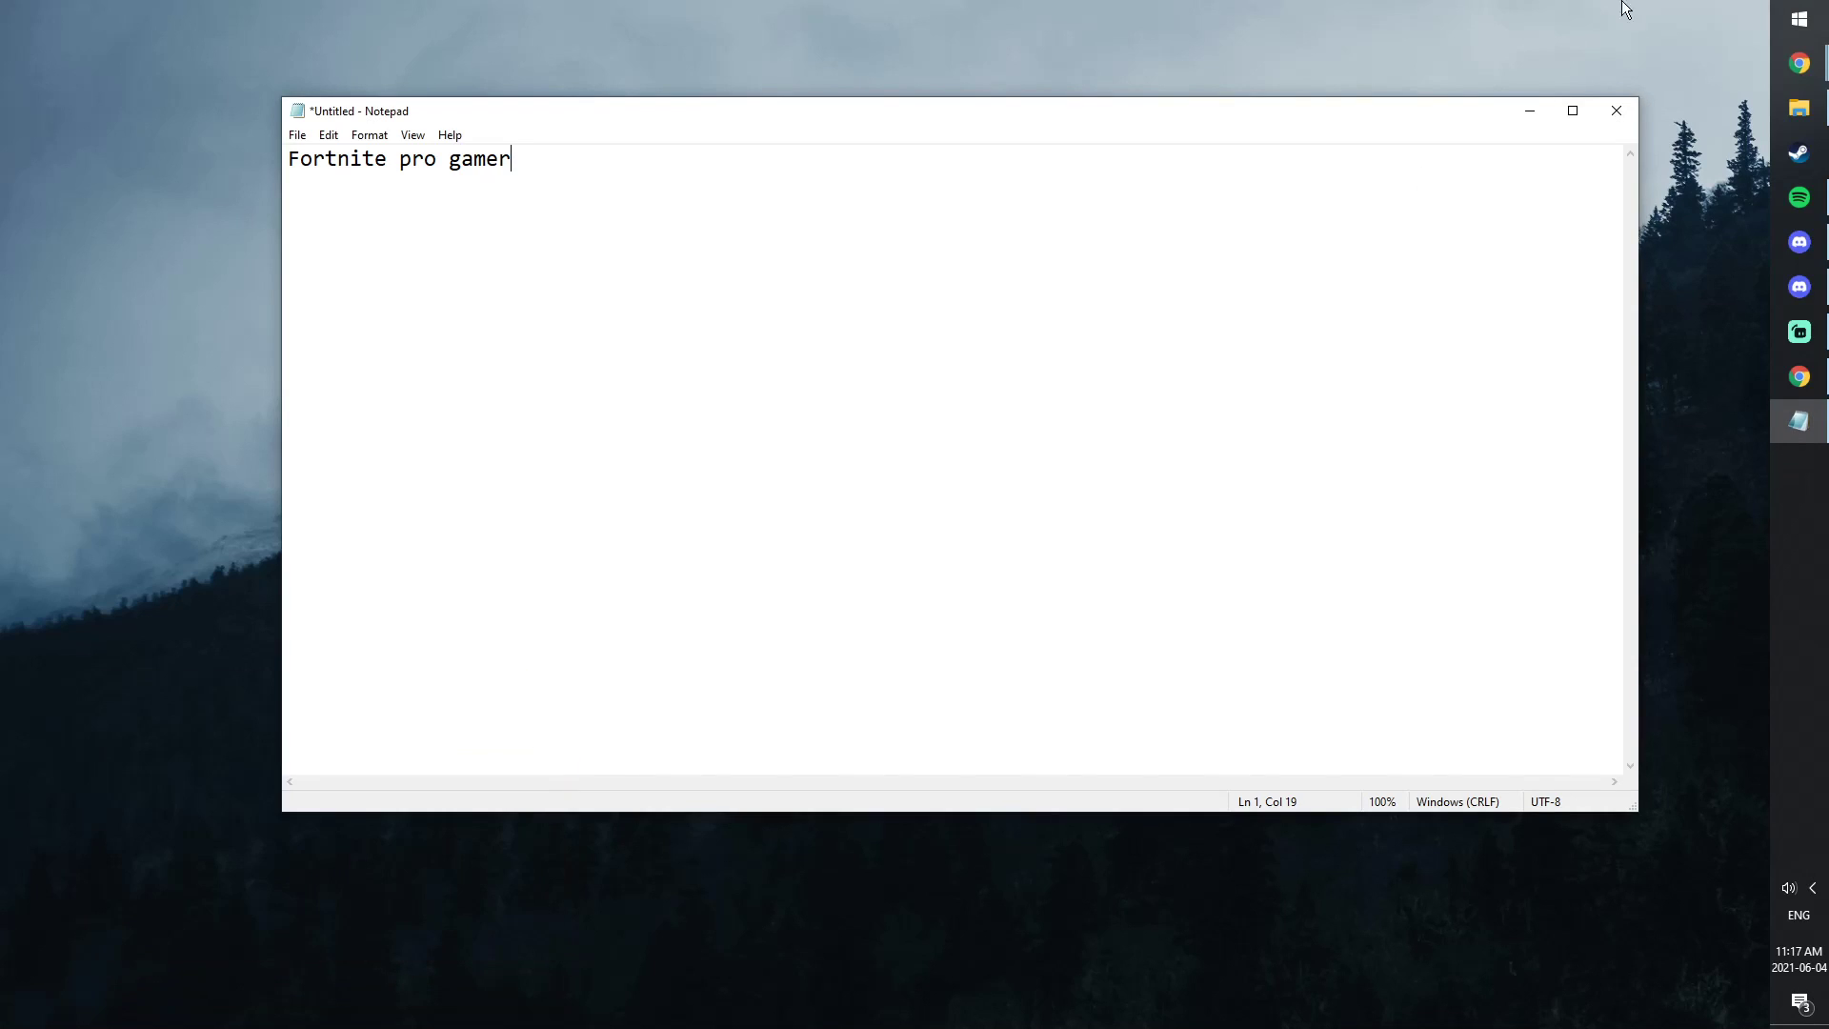
left_click(1807, 18)
type("add")
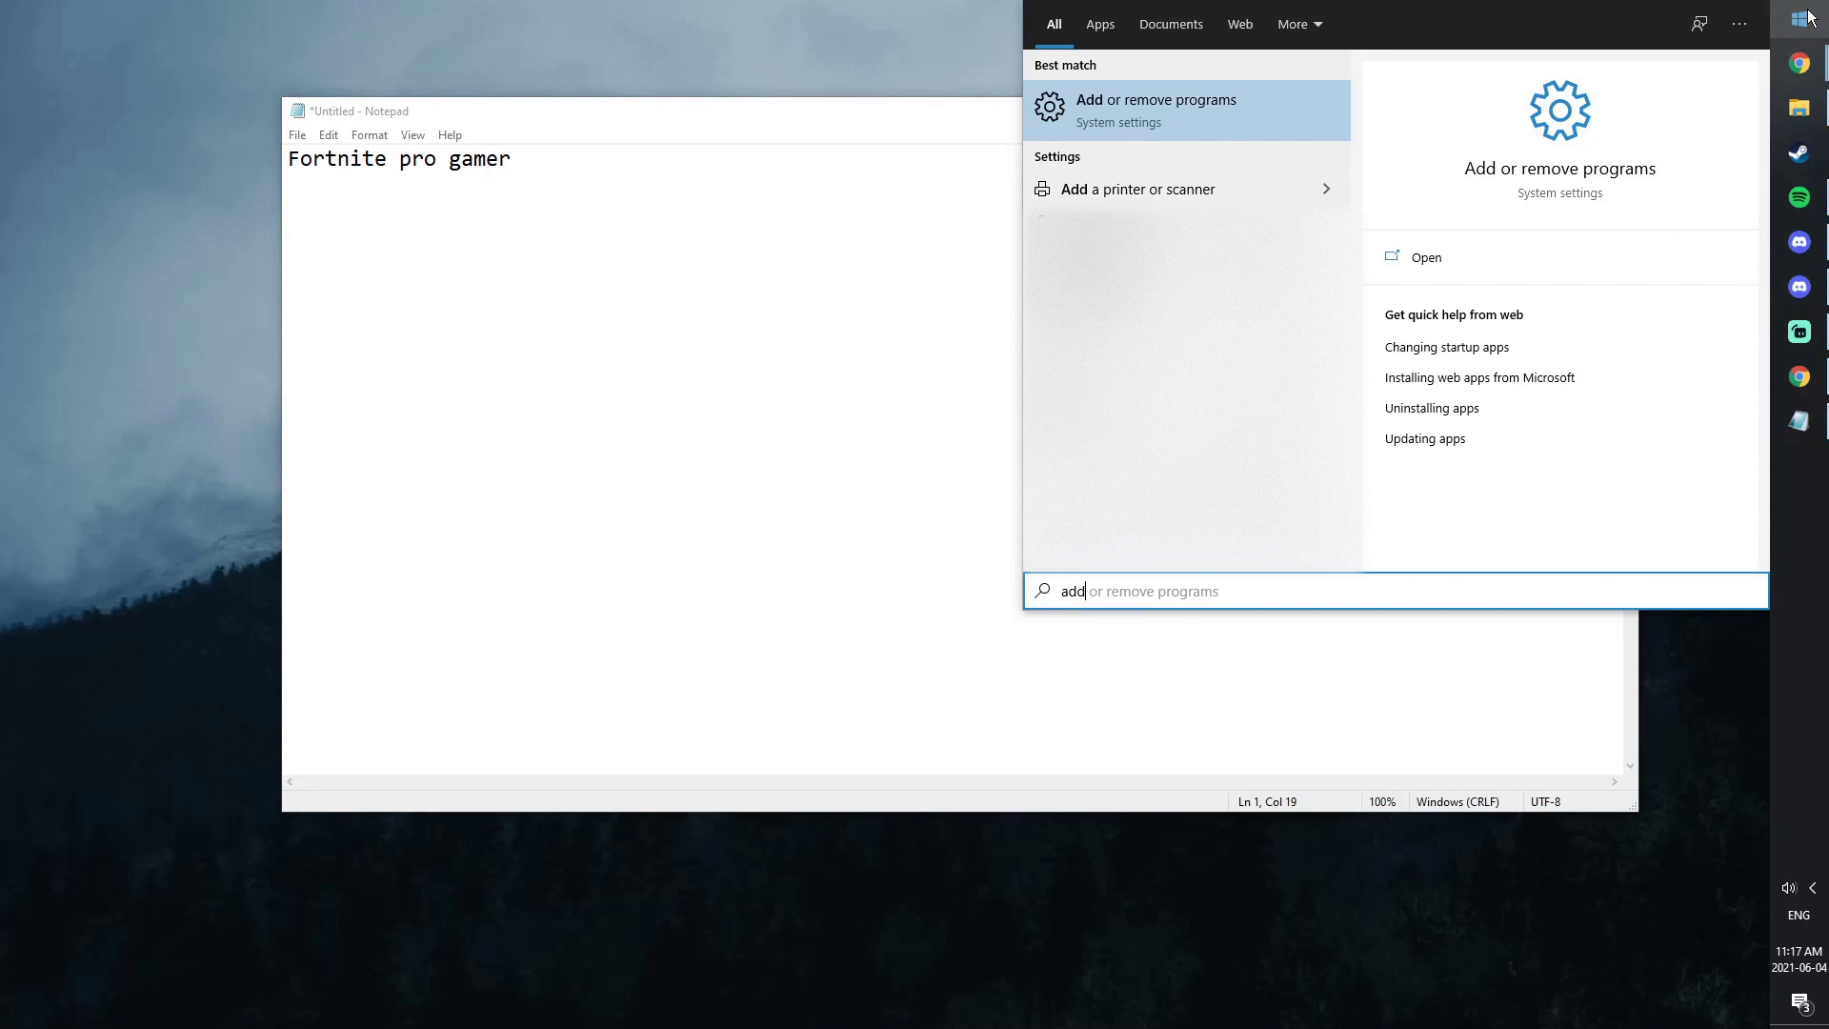
key("Return")
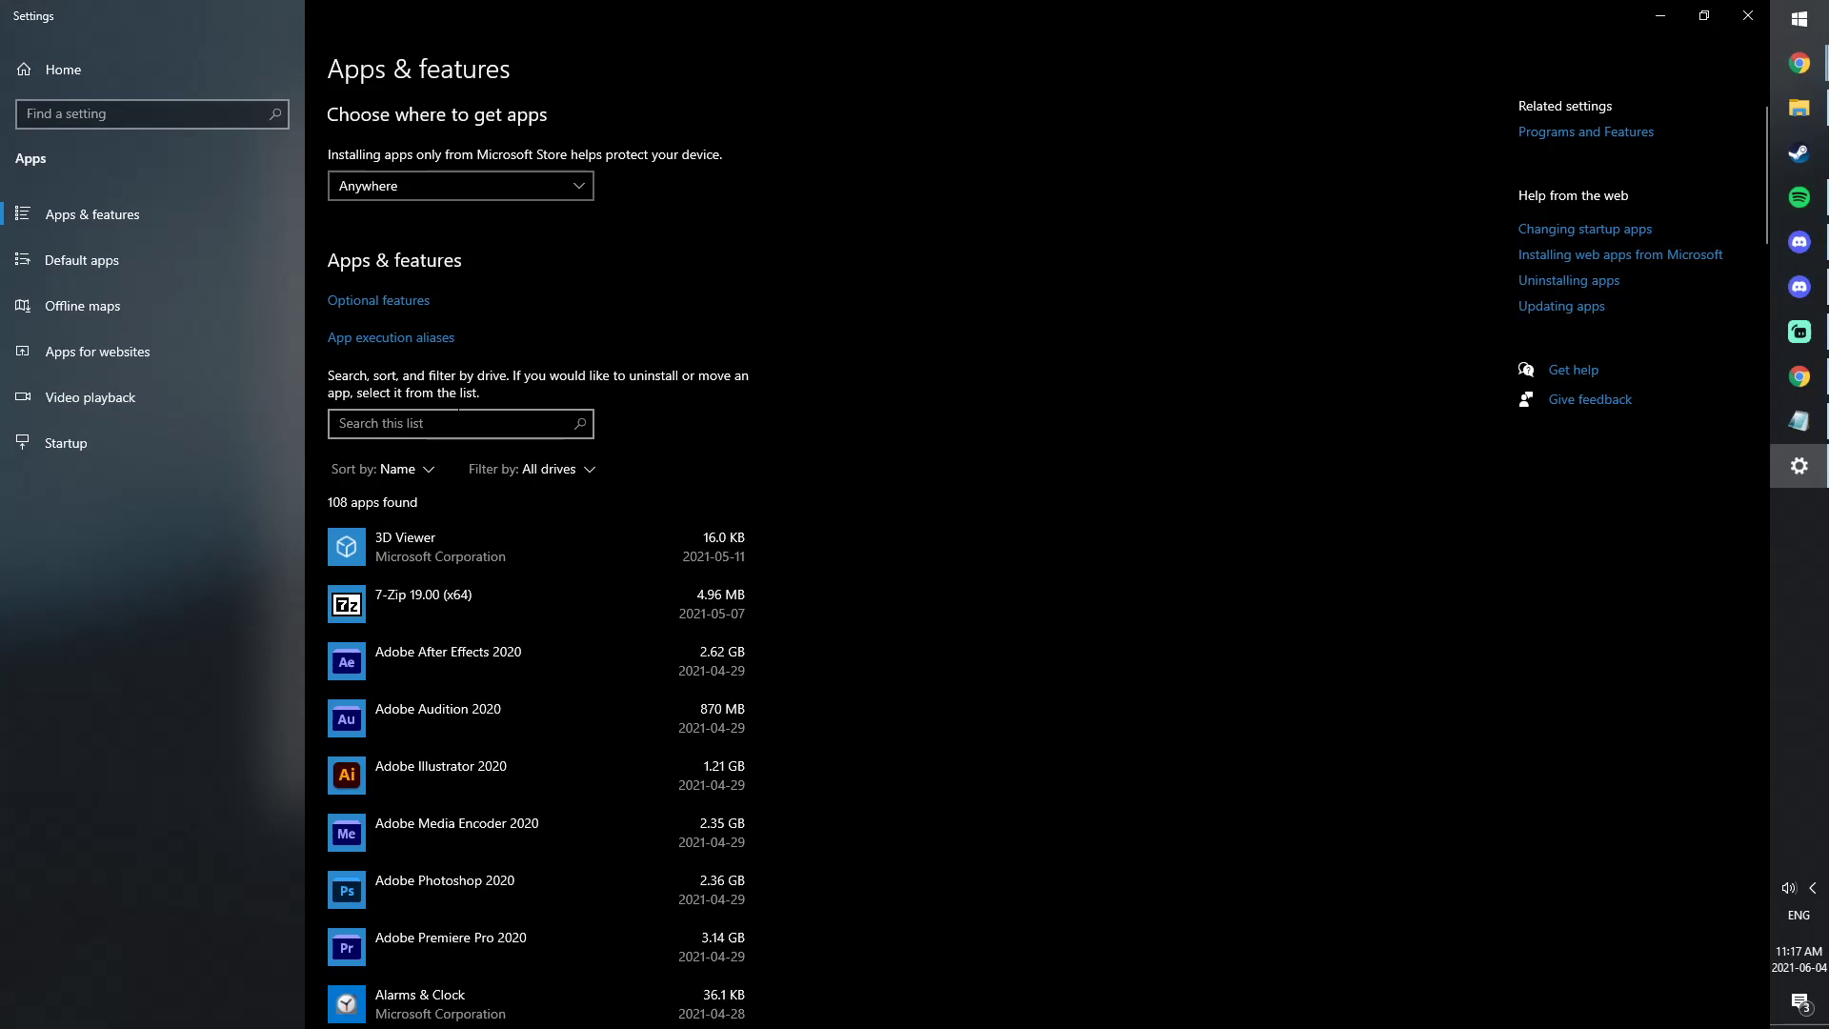
Filter Apps & features by 'pip' and uninstall PiP-Tool, confirming the removal
left_click(456, 427)
type("pip")
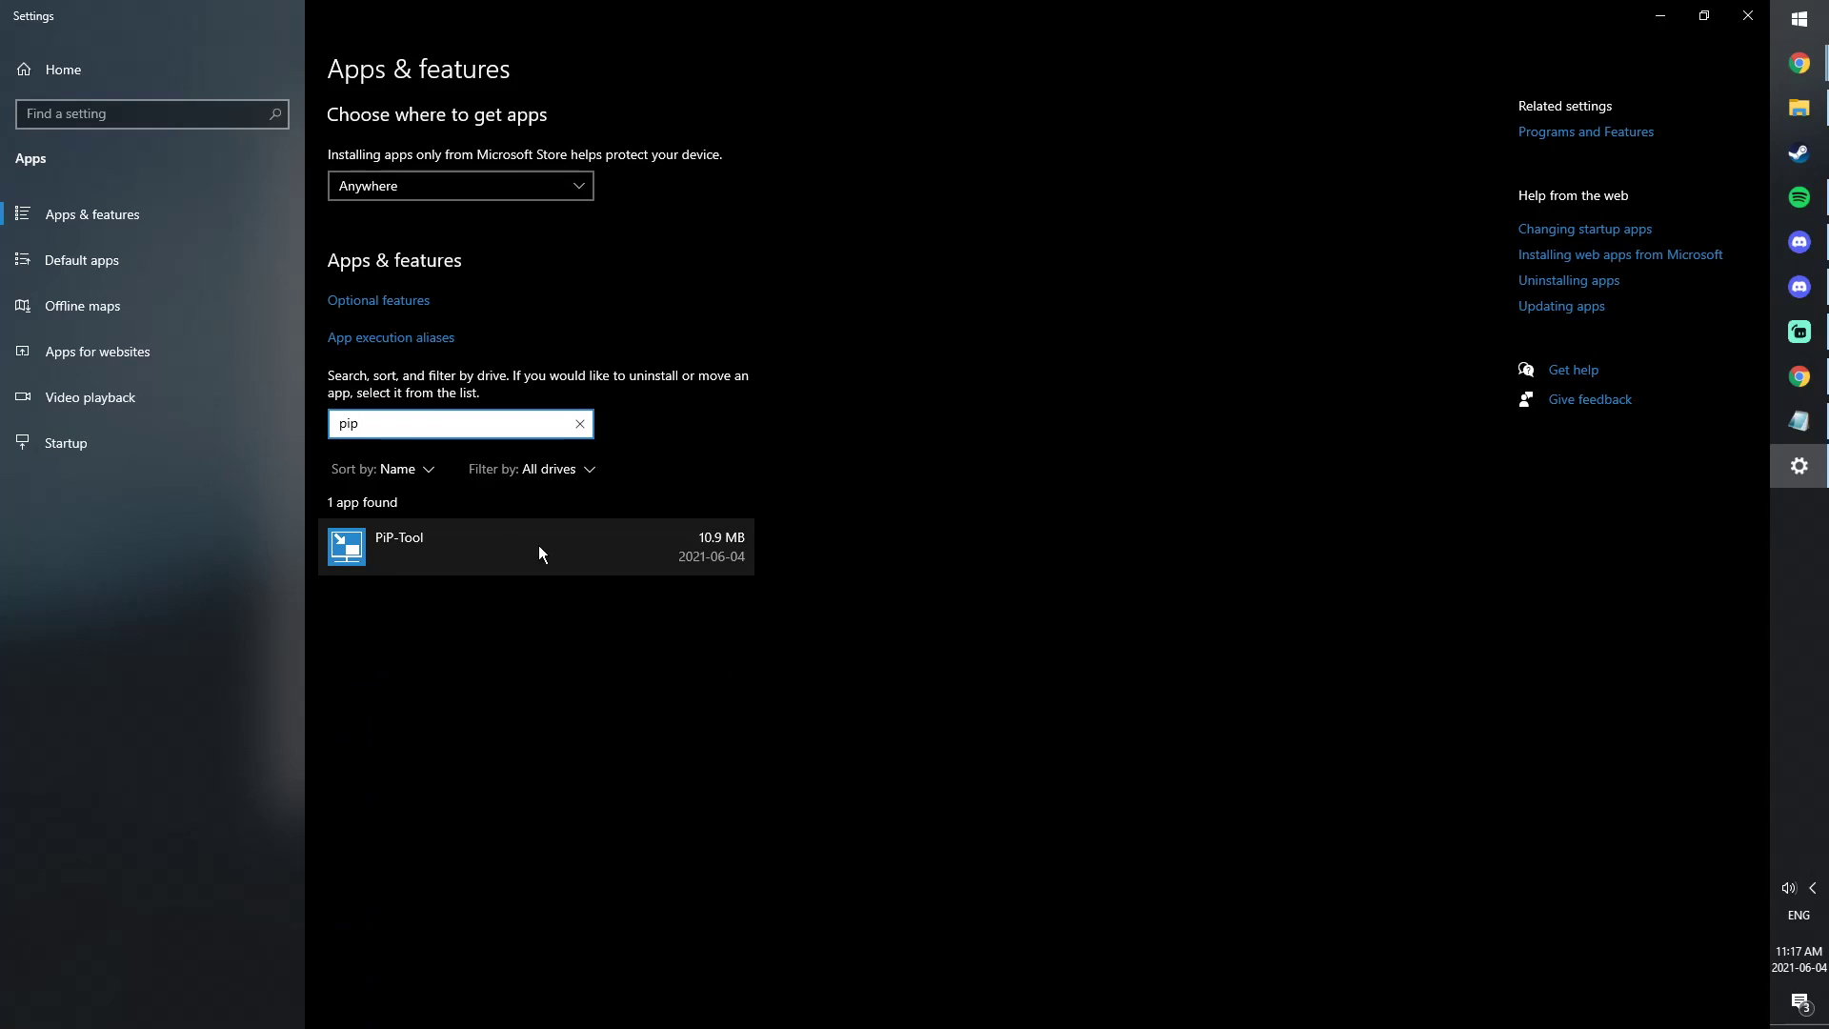
left_click(572, 545)
left_click(718, 631)
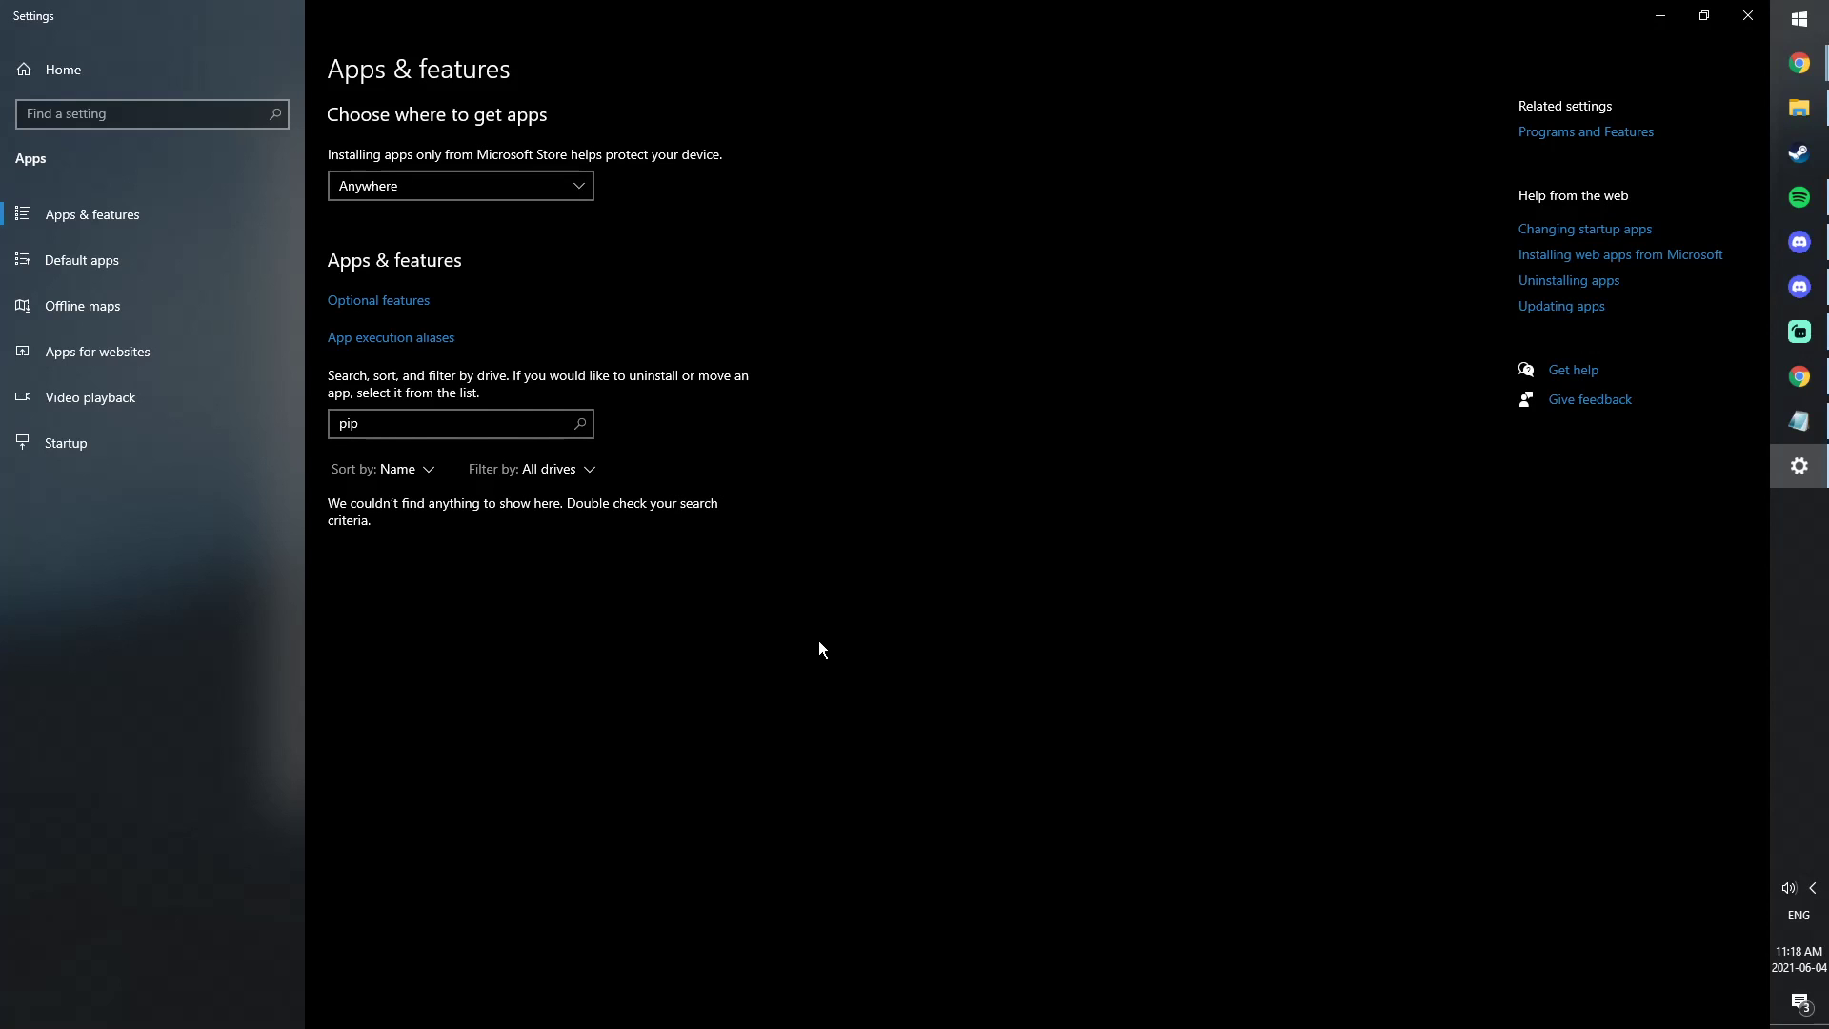
Close Settings, dismiss the Start menu, and Ctrl-scroll Notepad up to 450% zoom
left_click(1747, 15)
left_click(1799, 19)
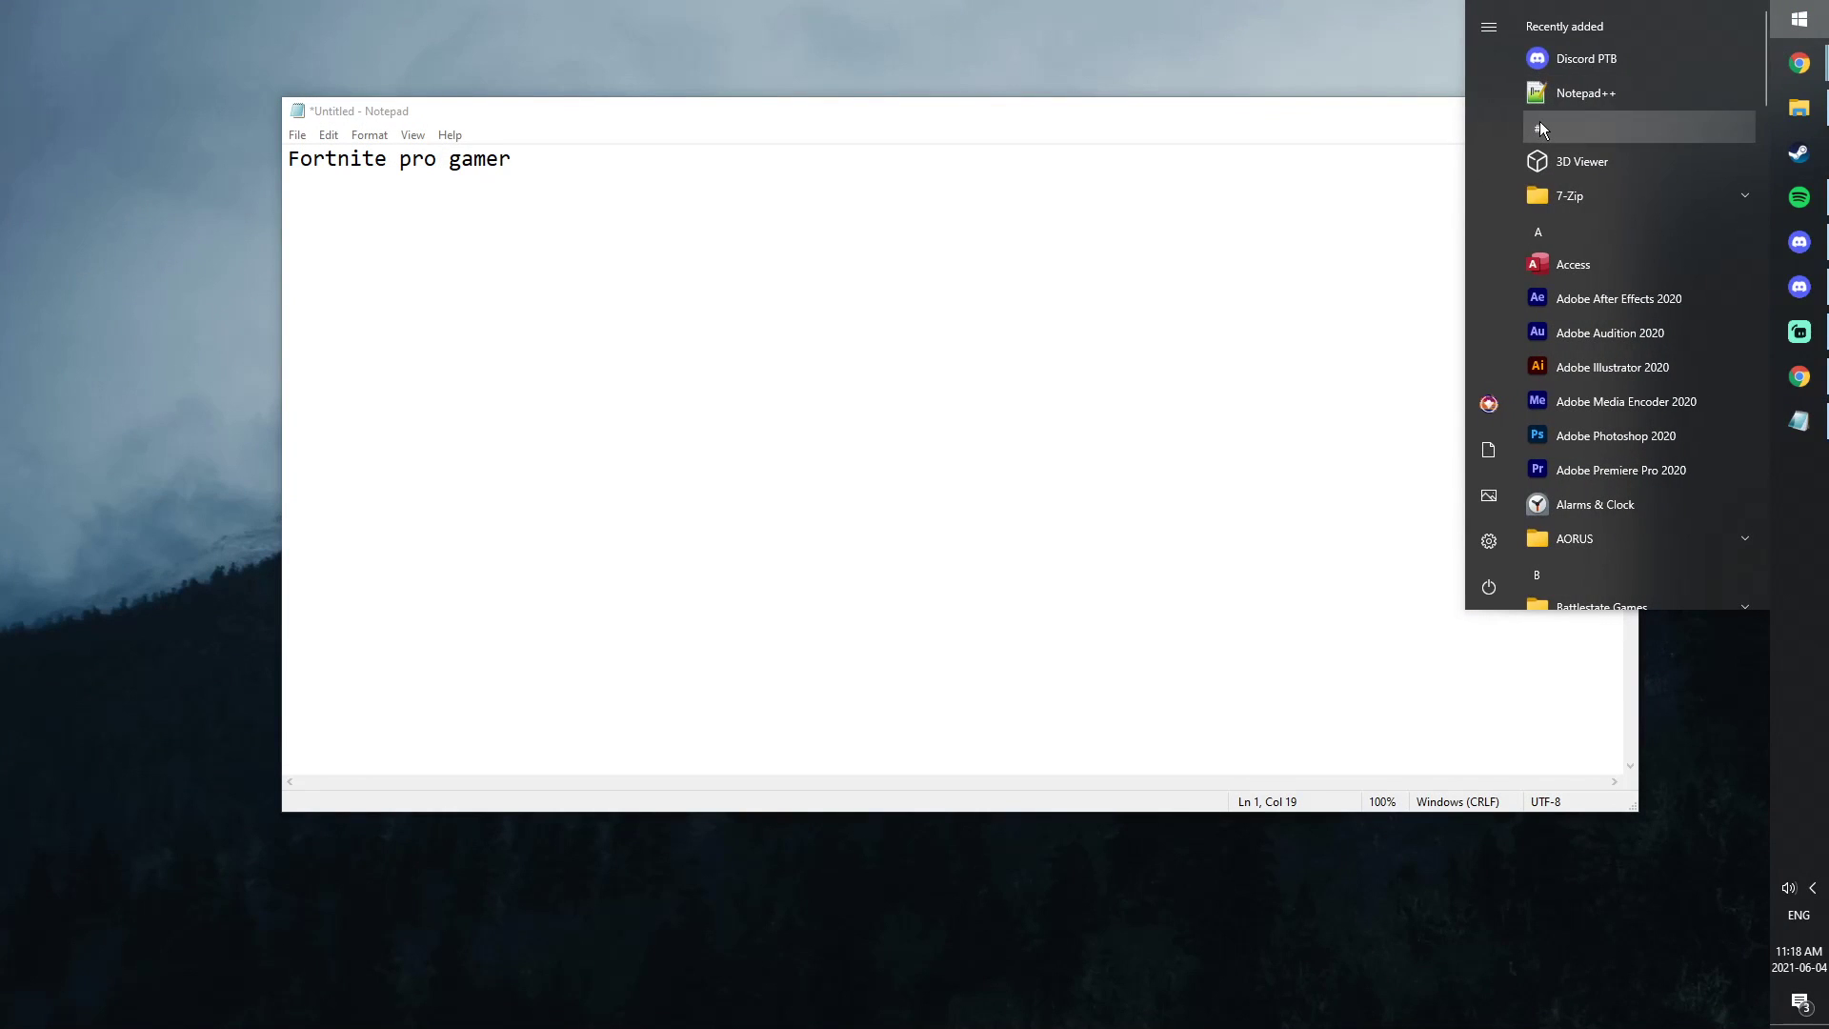
left_click(1528, 888)
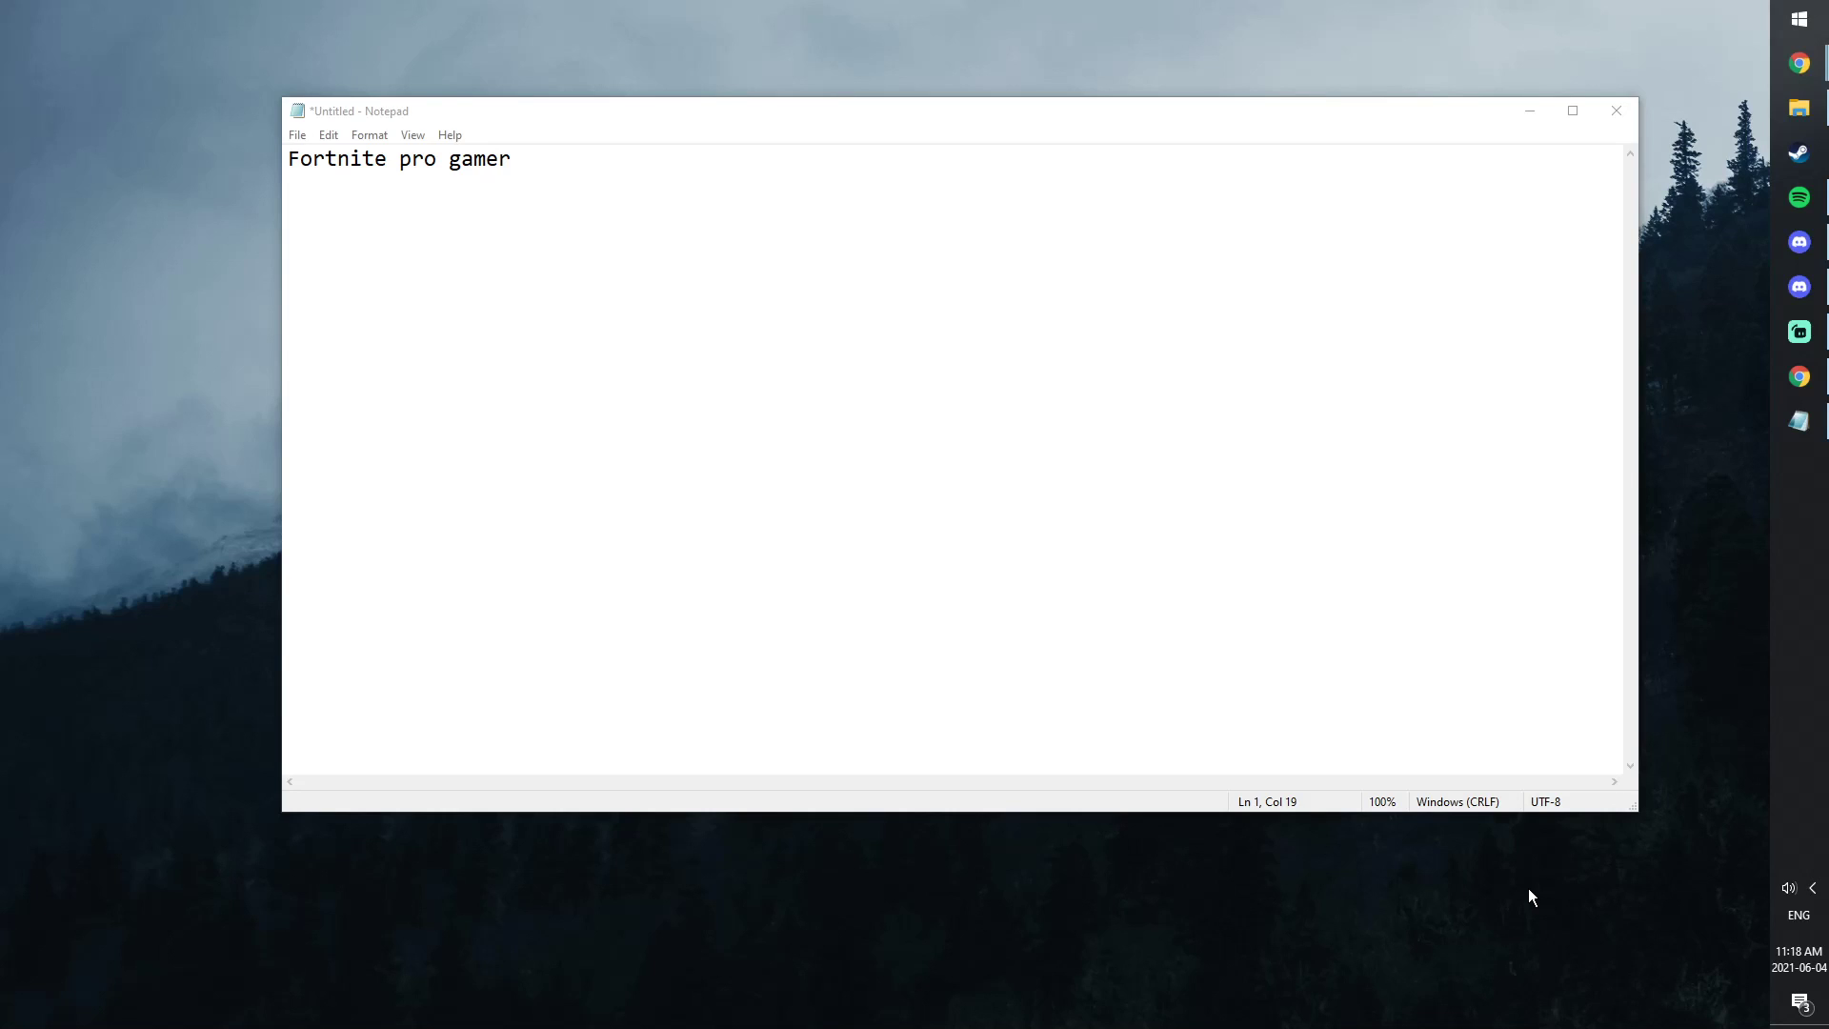
scroll(554, 276, "up", 20)
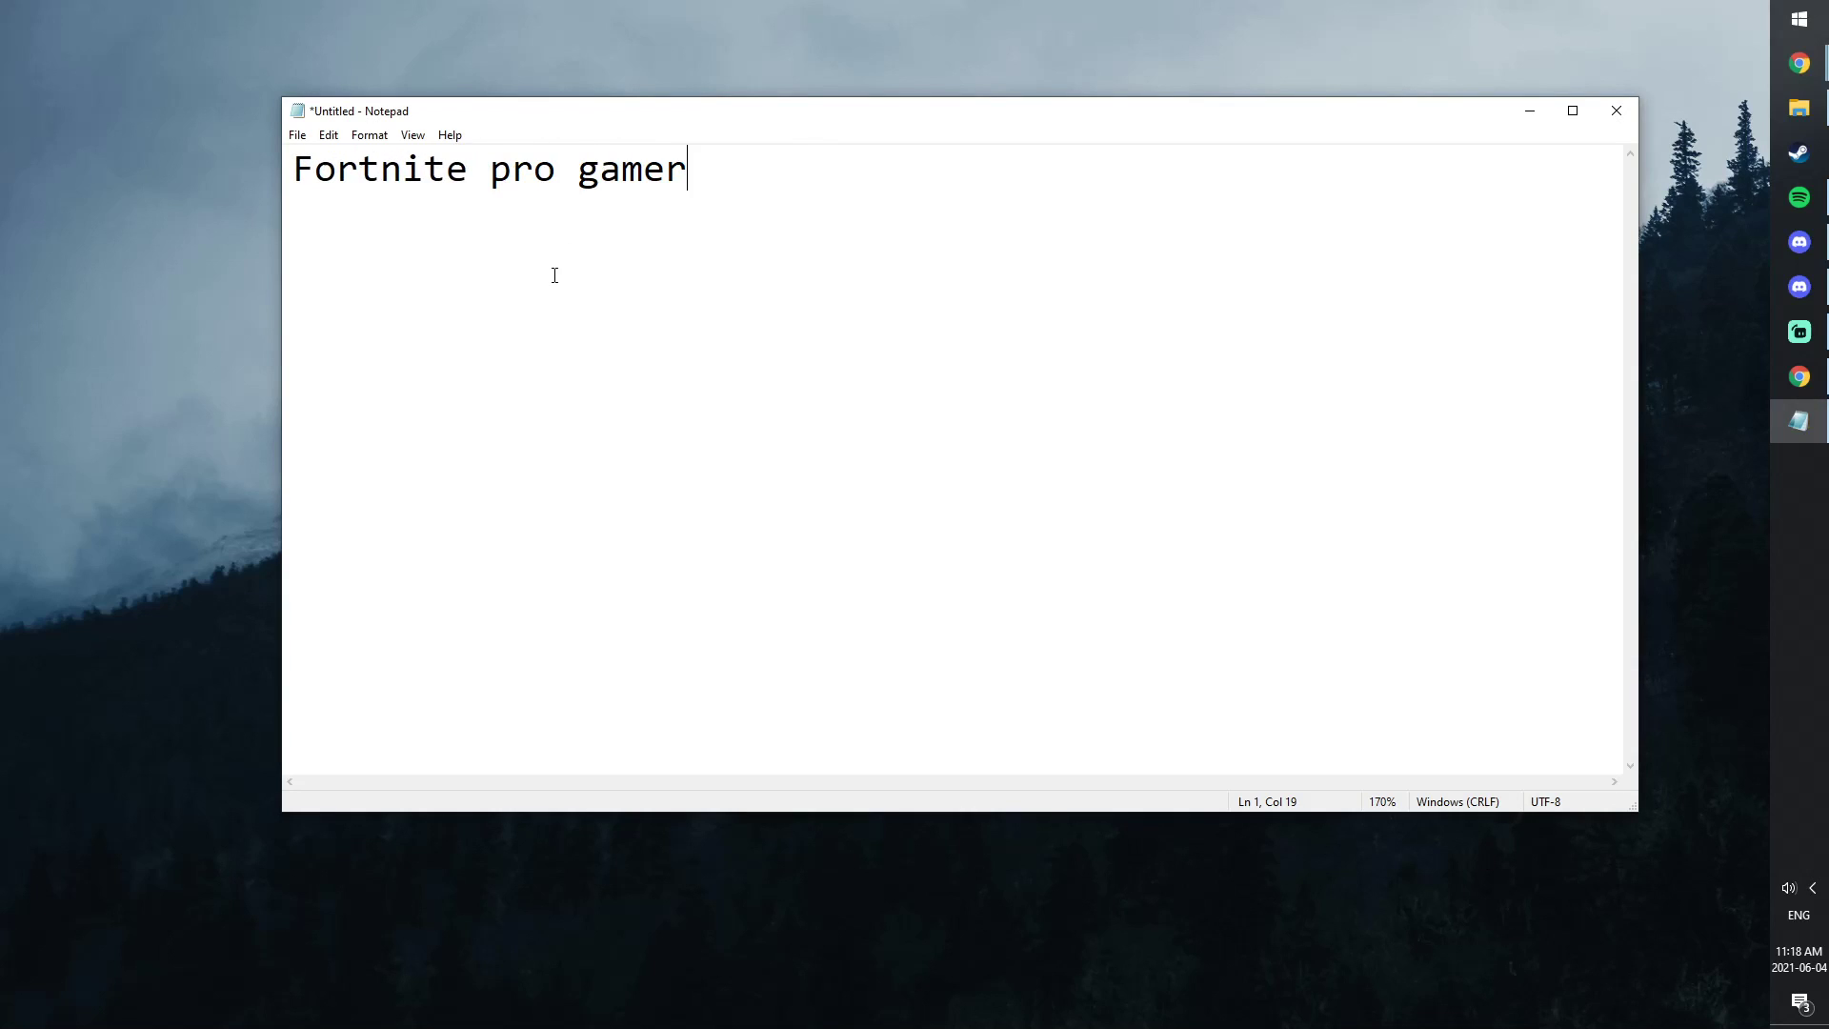
scroll(554, 275, "up", 6)
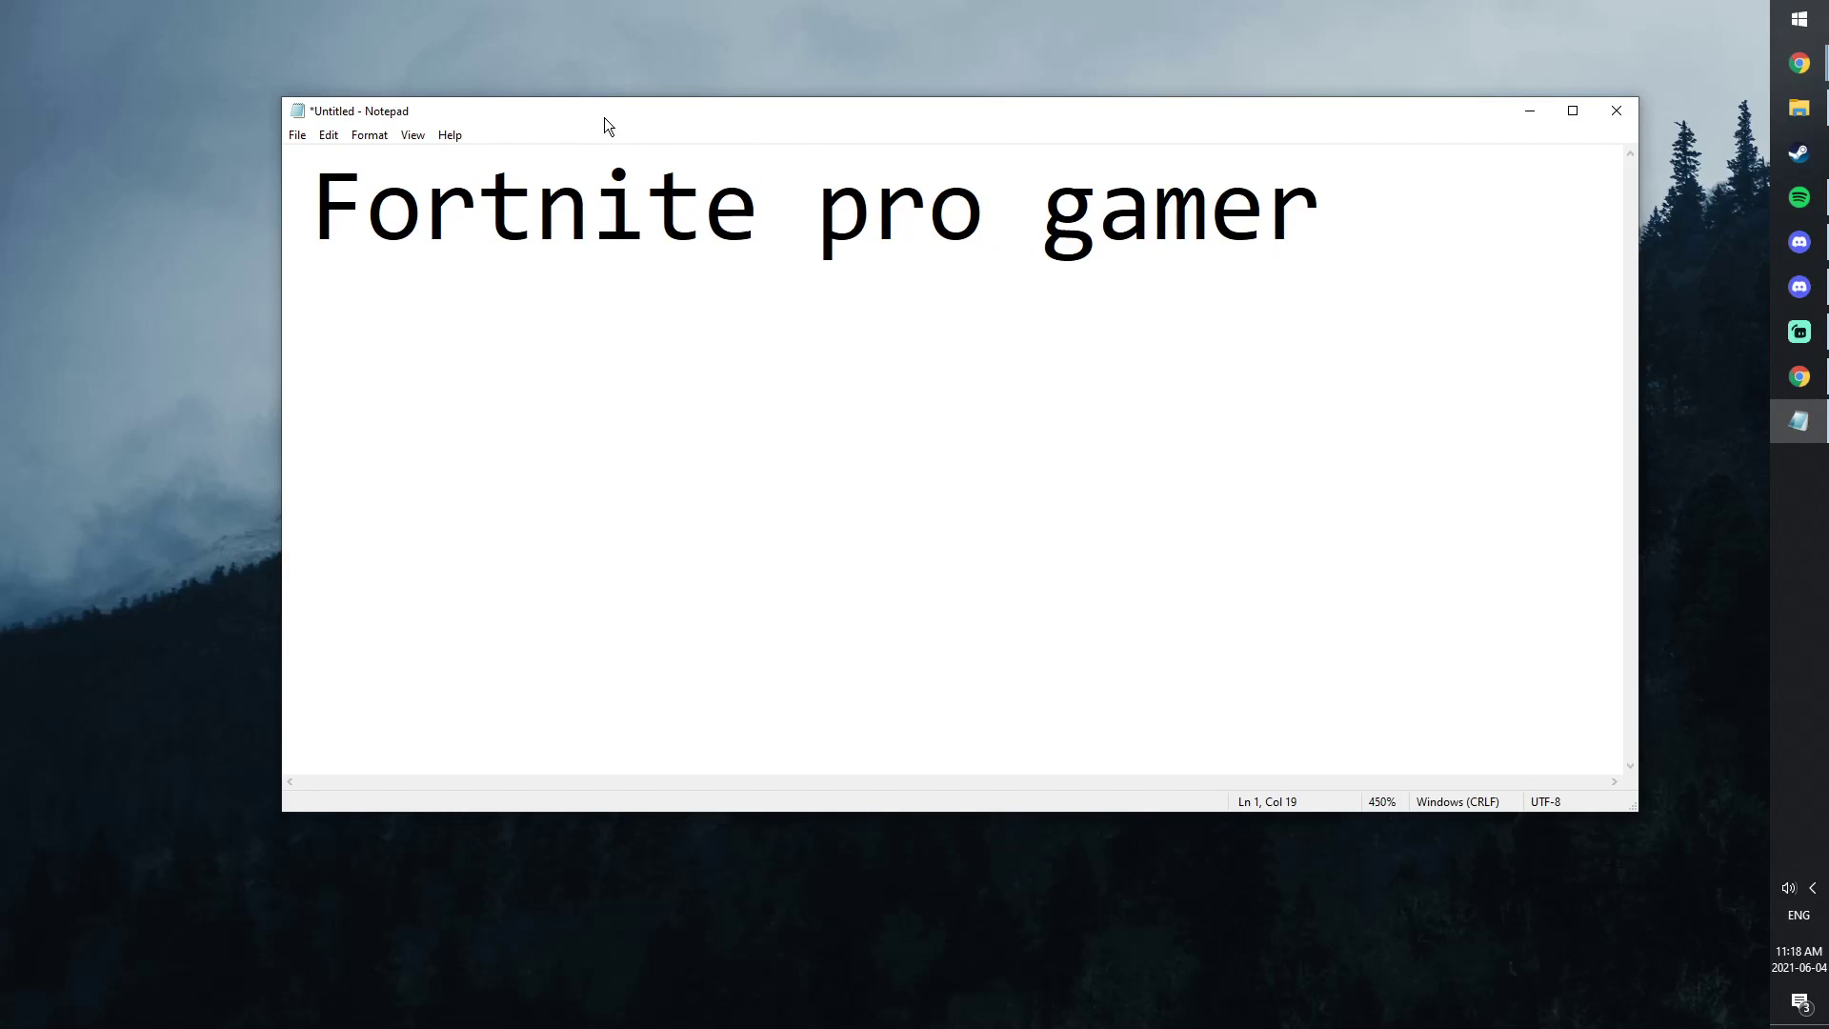